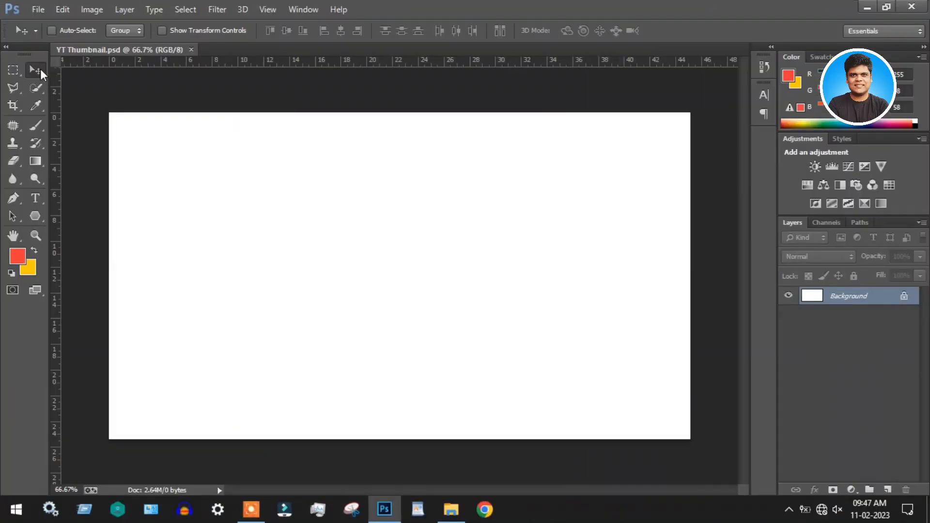
# Step: Place the presenter cutout from the Pictures folder into the thumbnail, enlarge it to about 71.5% and position it along the canvas's right edge
pyautogui.click(451, 509)
pyautogui.click(510, 167)
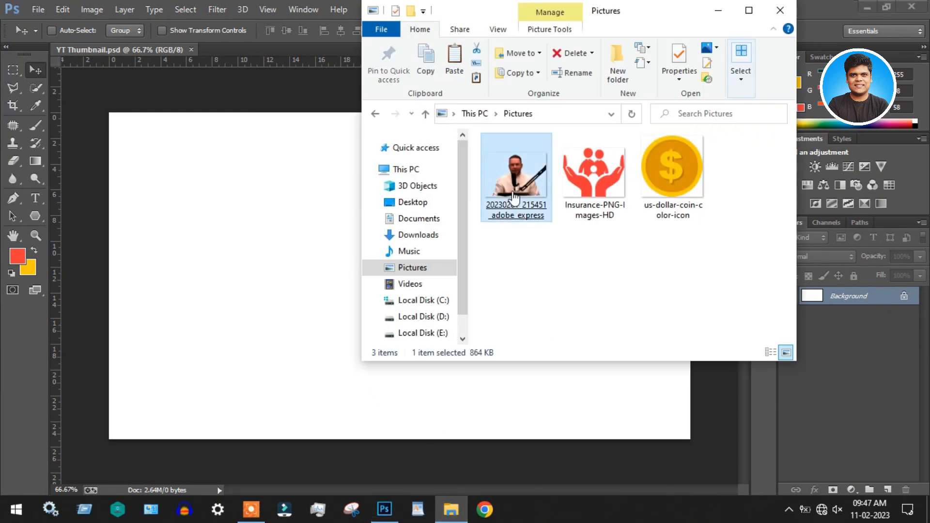
pyautogui.moveTo(511, 166); pyautogui.dragTo(287, 277)
pyautogui.moveTo(446, 361); pyautogui.dragTo(571, 362)
pyautogui.moveTo(300, 121); pyautogui.dragTo(271, 97)
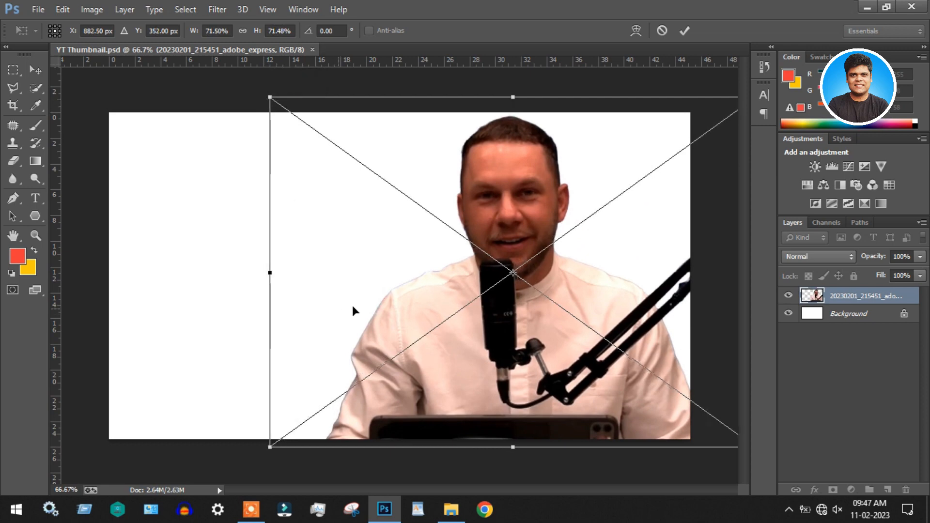
pyautogui.moveTo(353, 310); pyautogui.dragTo(408, 306)
pyautogui.press('Return')
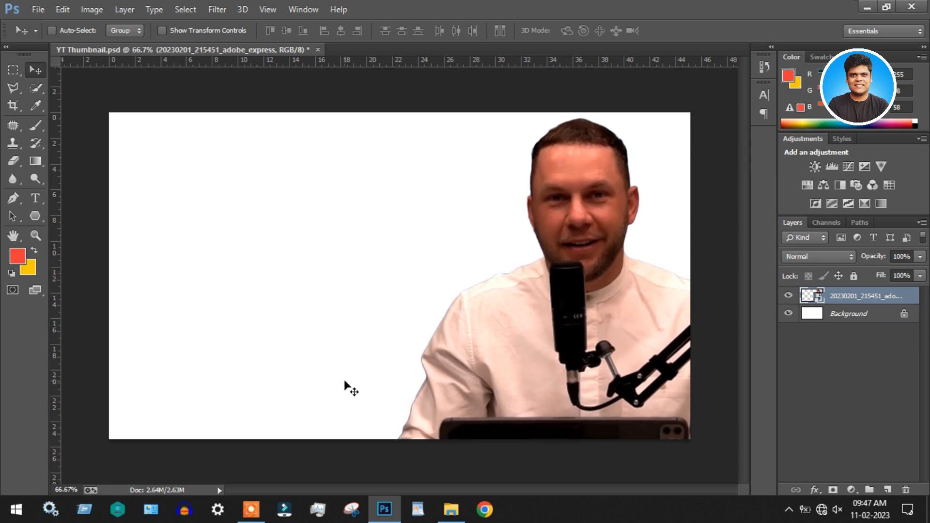
# Step: Place Insurance-PNG-Images-HD from the Pictures folder, scale it to about 25.7% and position it in the canvas's lower-left corner
pyautogui.click(450, 506)
pyautogui.moveTo(571, 220); pyautogui.dragTo(318, 374)
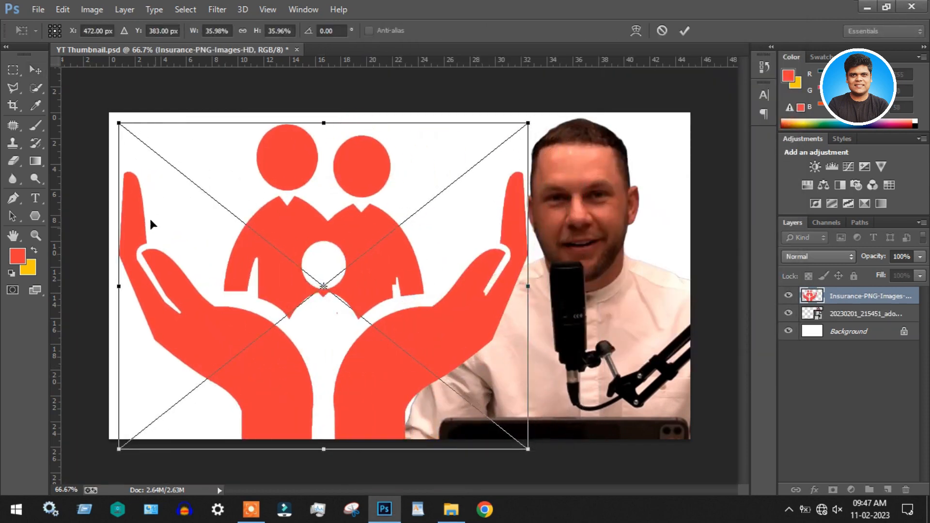
pyautogui.moveTo(119, 123); pyautogui.dragTo(253, 263)
pyautogui.moveTo(295, 345); pyautogui.dragTo(174, 345)
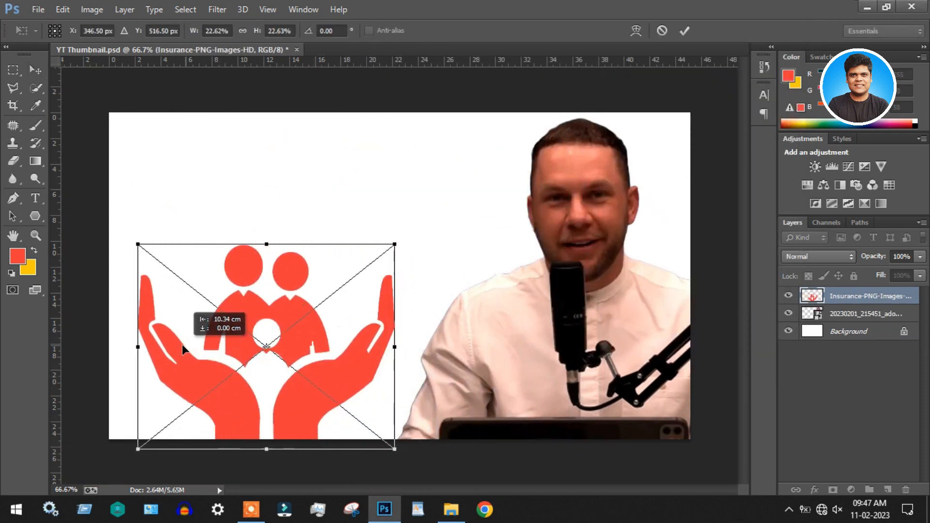
pyautogui.moveTo(263, 395); pyautogui.dragTo(255, 419)
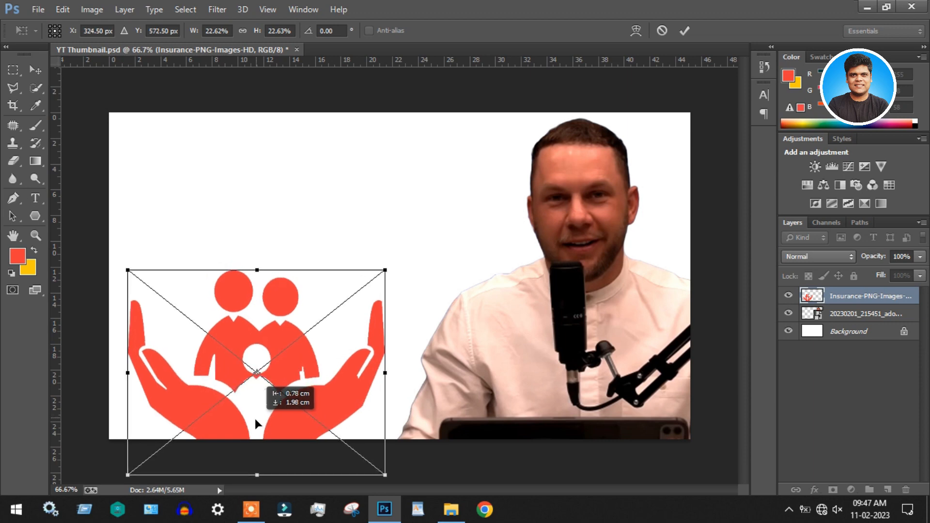
pyautogui.moveTo(385, 270); pyautogui.dragTo(427, 257)
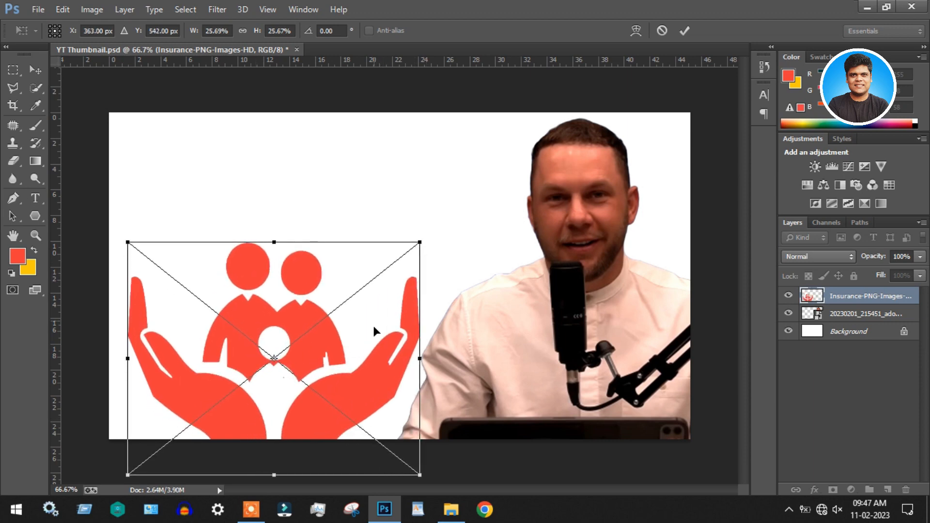
pyautogui.moveTo(373, 325); pyautogui.dragTo(362, 337)
pyautogui.press('Return')
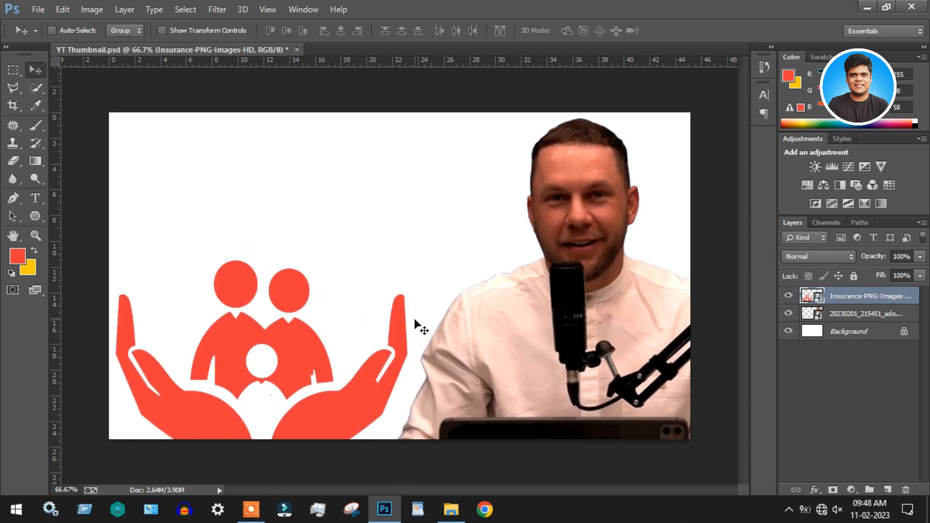
# Step: Create a new empty layer directly above the Background, beneath both placed images
pyautogui.click(852, 314)
pyautogui.click(853, 330)
pyautogui.click(888, 489)
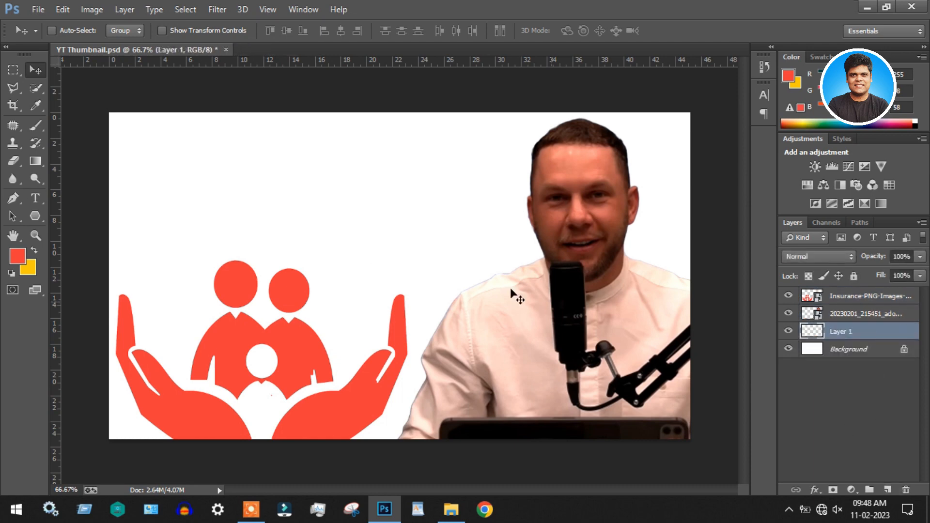
# Step: Set the foreground colour to a dark red and fill the empty layer with it using the Paint Bucket tool
pyautogui.click(18, 256)
pyautogui.moveTo(630, 245)
pyautogui.mouseDown()
pyautogui.moveTo(631, 257)
pyautogui.moveTo(619, 251)
pyautogui.mouseUp()
pyautogui.click(798, 173)
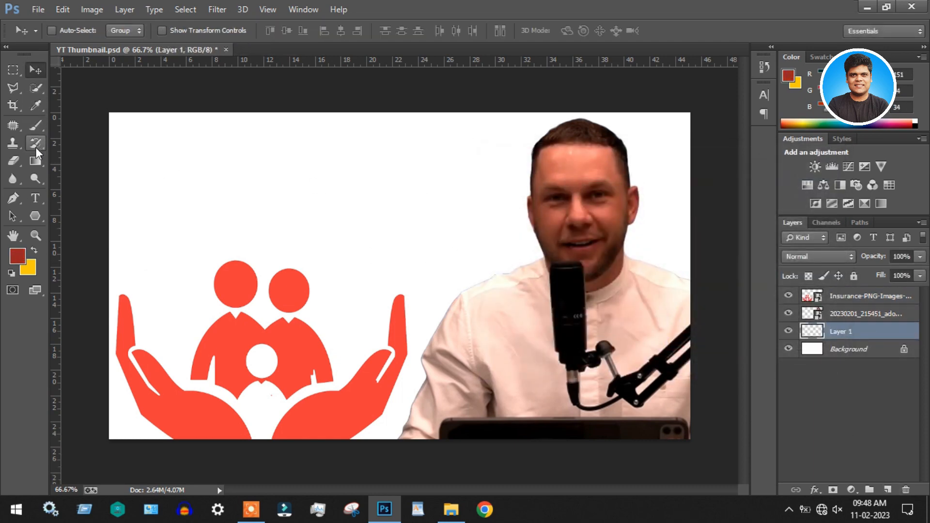
pyautogui.rightClick(35, 160)
pyautogui.click(78, 173)
pyautogui.click(269, 174)
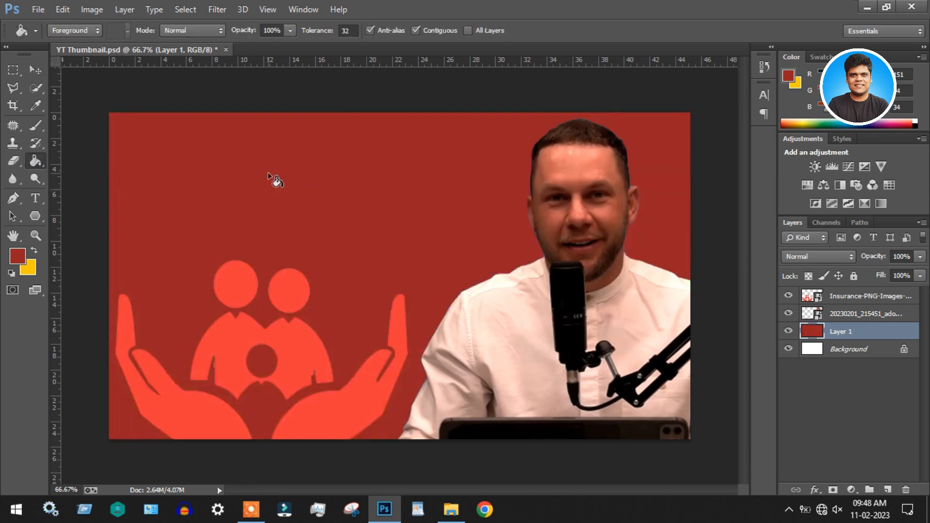
# Step: Nudge the insurance hands graphic slightly to the right
pyautogui.click(35, 70)
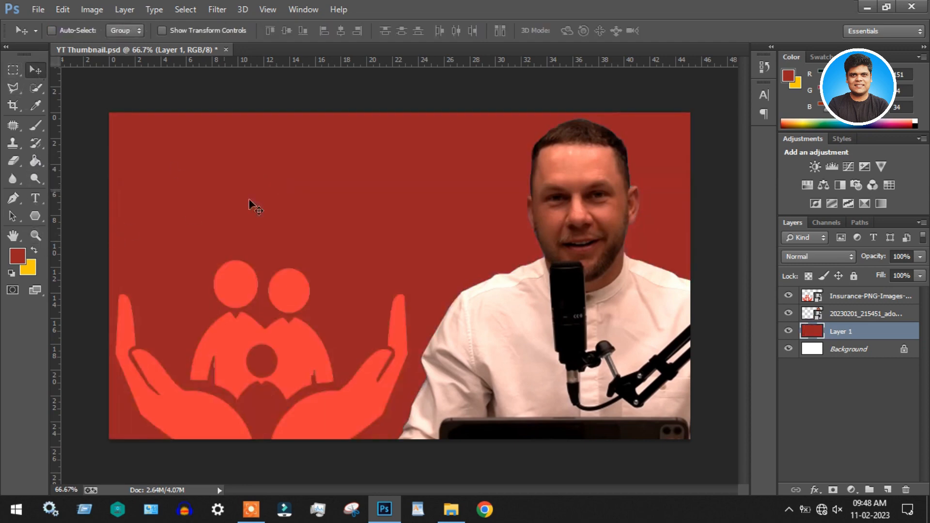
pyautogui.hotkey('alt', '.')
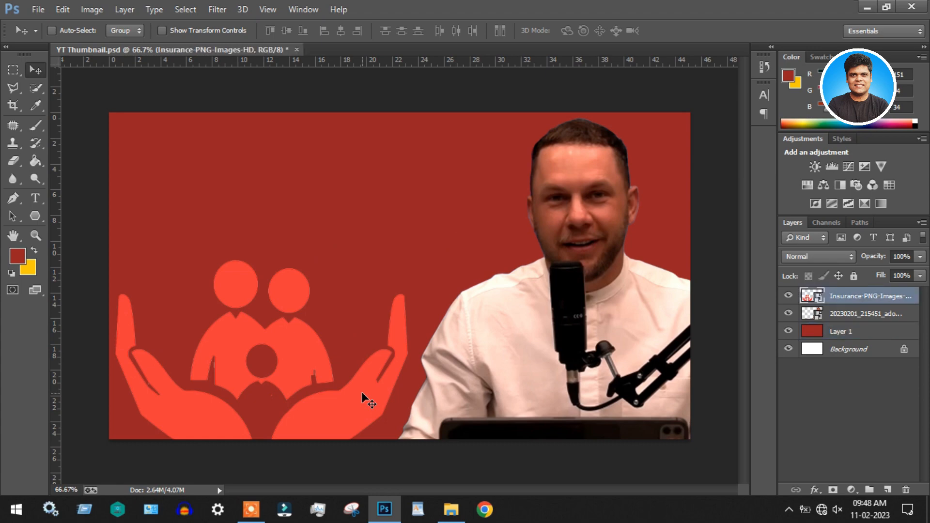
pyautogui.press('Right')
pyautogui.press('Right')
pyautogui.press('Right')
pyautogui.press('Right')
pyautogui.press('Right')
pyautogui.press('Right')
pyautogui.press('Right')
pyautogui.press('Right')
pyautogui.press('Right')
pyautogui.press('Right')
pyautogui.press('Right')
pyautogui.press('Right')
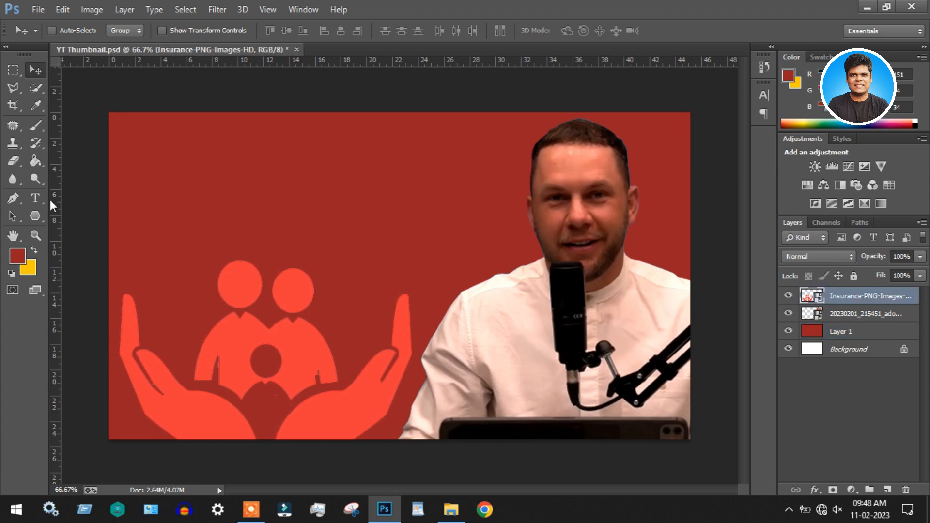
# Step: Set the text colour to white (ffffff) for the Type tool
pyautogui.click(35, 198)
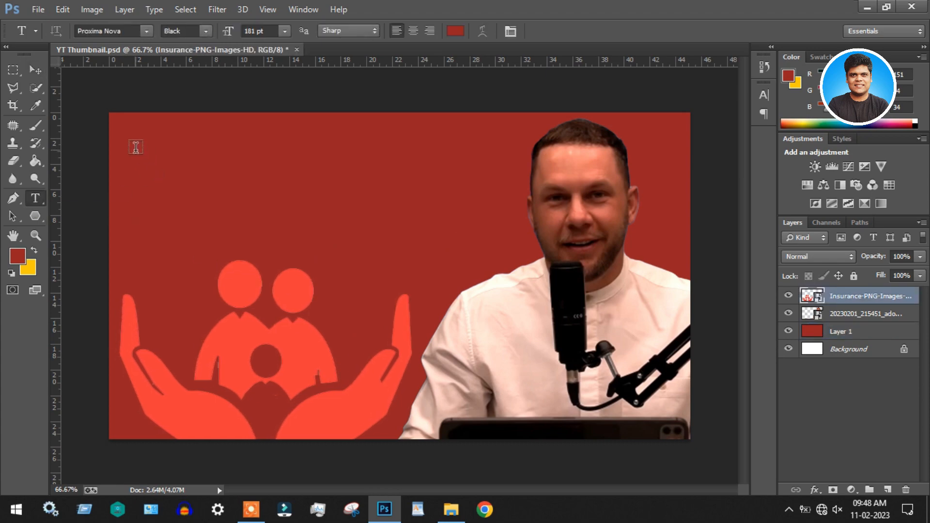
pyautogui.click(34, 251)
pyautogui.click(17, 256)
pyautogui.write('ffffff')
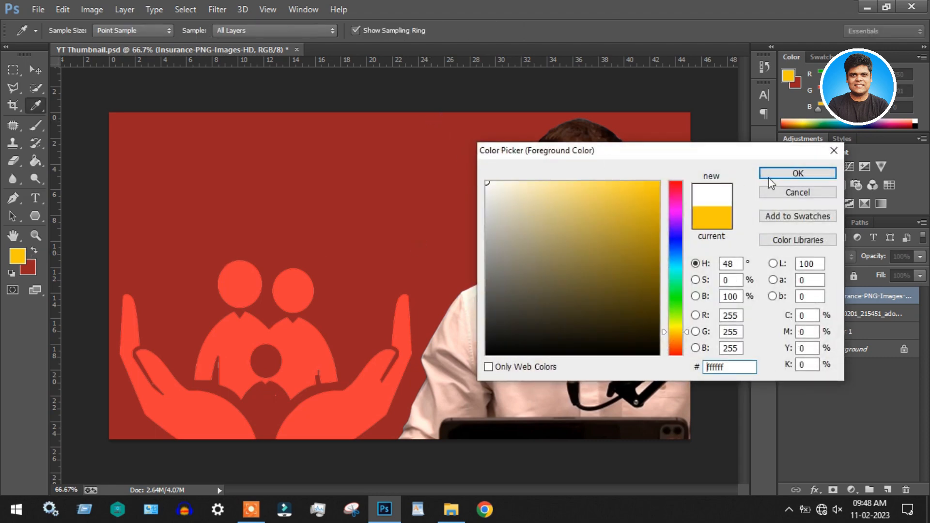
pyautogui.click(771, 178)
# Step: Add the text INSURANCE in Proxima Nova Black at 181 pt and move it fully inside the canvas's top-left area
pyautogui.click(139, 153)
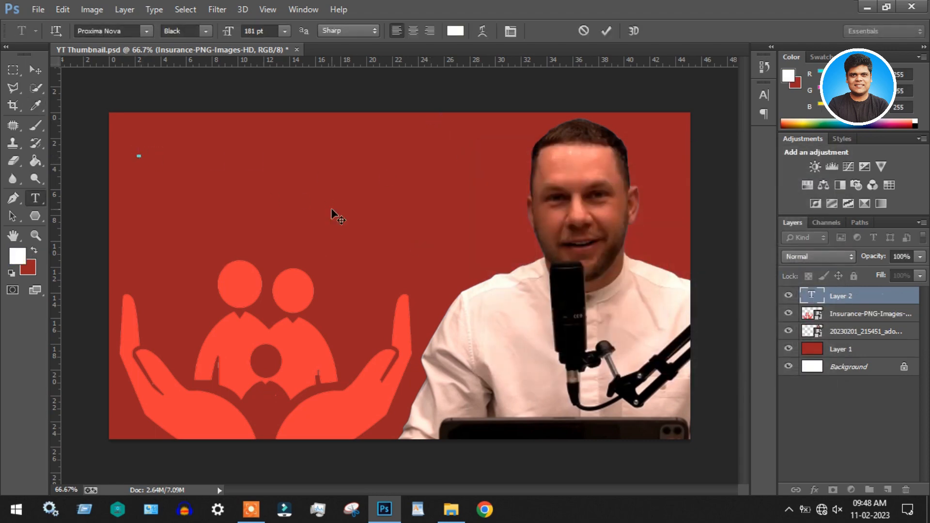
pyautogui.write('INS')
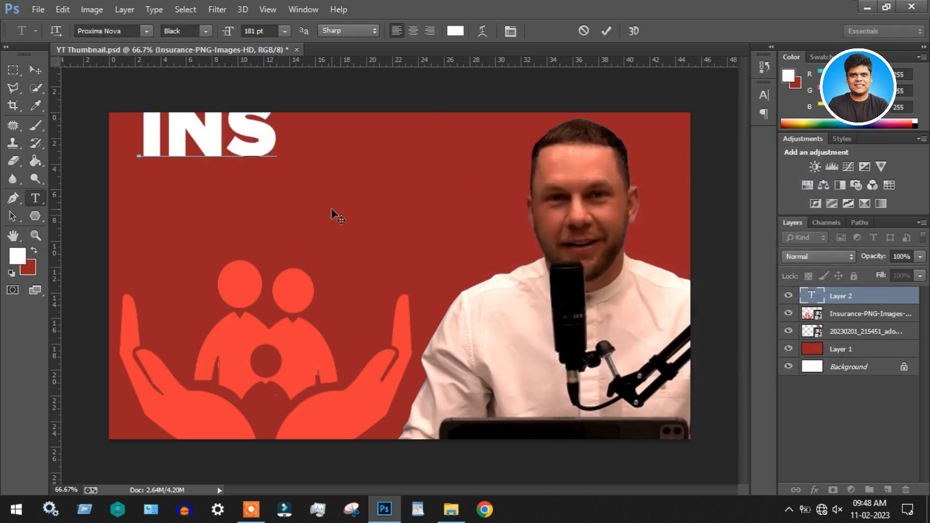
pyautogui.write('URANCE')
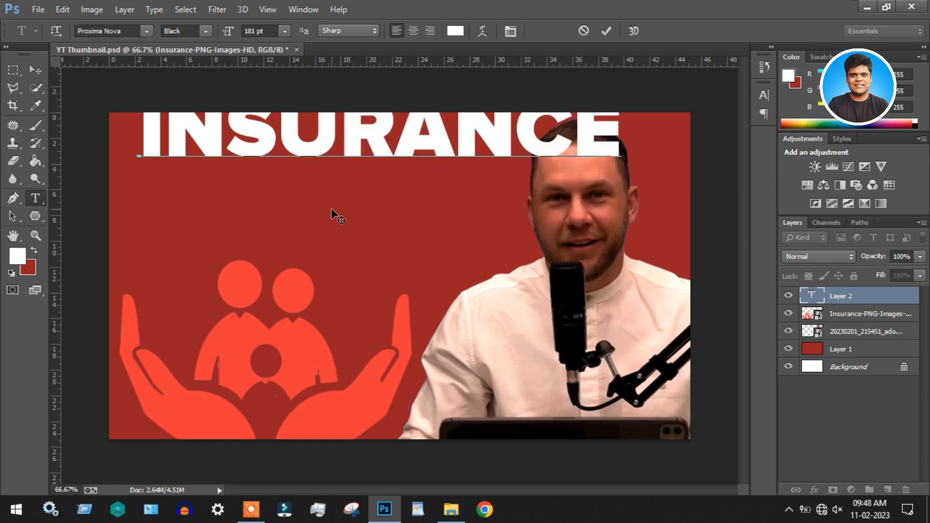
pyautogui.hotkey('ctrl', 'Return')
pyautogui.press('v')
pyautogui.moveTo(427, 179)
pyautogui.mouseDown()
pyautogui.moveTo(398, 179)
pyautogui.moveTo(411, 174)
pyautogui.mouseUp()
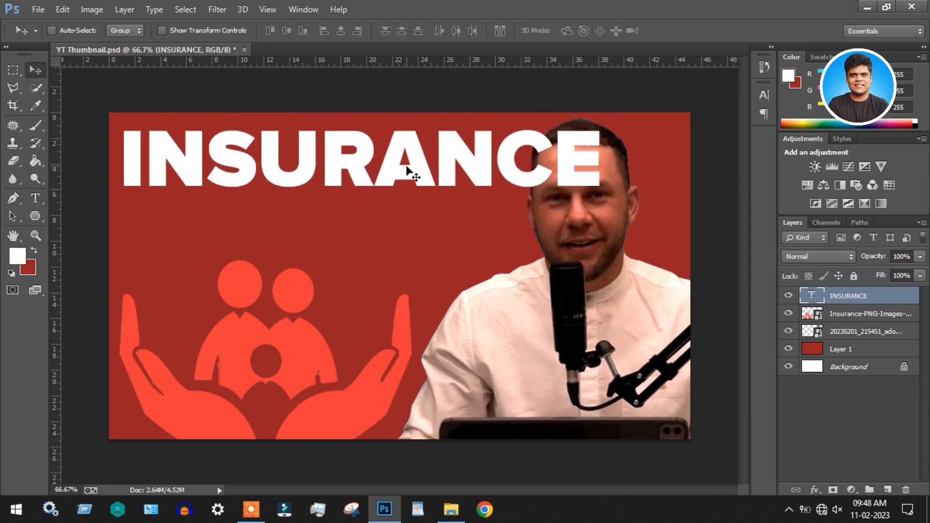
# Step: Scale the INSURANCE text down to about 138 pt to clear the presenter's face, and place a duplicate directly below it
pyautogui.hotkey('ctrl', 't')
pyautogui.moveTo(602, 118); pyautogui.dragTo(479, 135)
pyautogui.moveTo(405, 176); pyautogui.dragTo(394, 201)
pyautogui.press('Return')
# Step: Replace the text of the duplicated INSURANCE line with SELLING
pyautogui.press('t')
pyautogui.click(394, 201)
pyautogui.hotkey('ctrl', 'a')
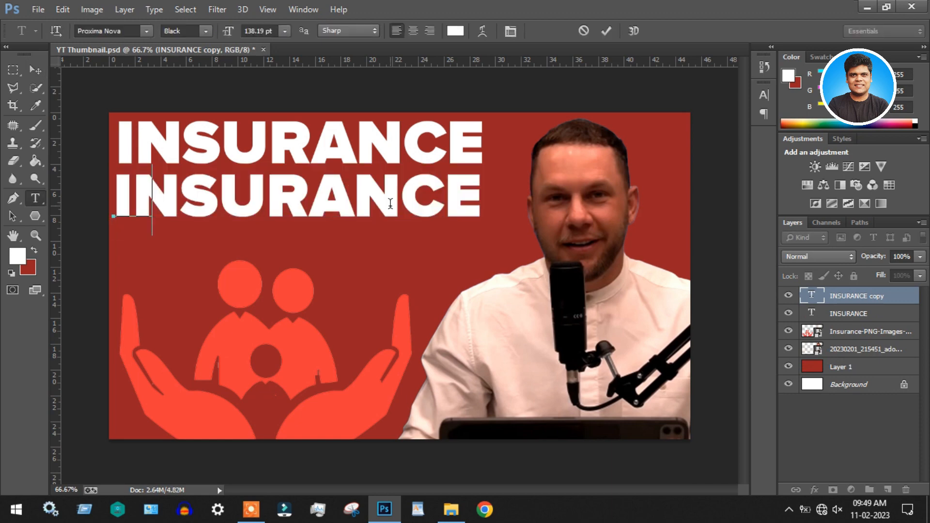
pyautogui.write('SELLING')
pyautogui.hotkey('ctrl', 'Return')
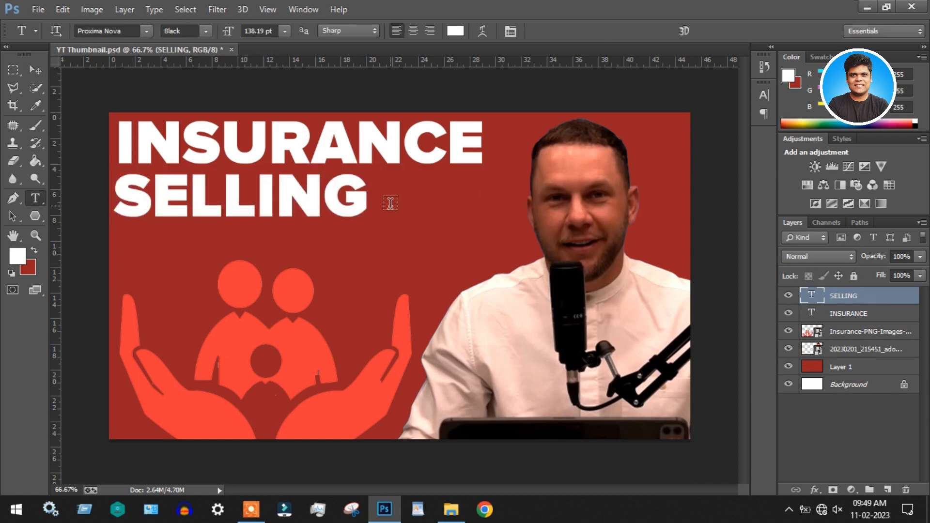
# Step: Duplicate the SELLING line directly below itself and change the copy's text to BLUEPRINT
pyautogui.press('v')
pyautogui.moveTo(307, 197); pyautogui.dragTo(305, 241)
pyautogui.press('t')
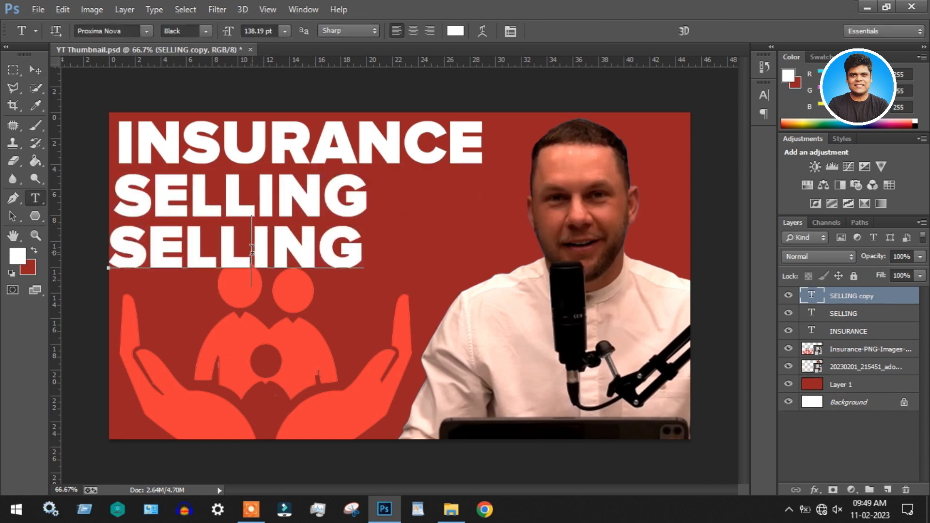
pyautogui.click(251, 249)
pyautogui.hotkey('ctrl', 'a')
pyautogui.write('BLU')
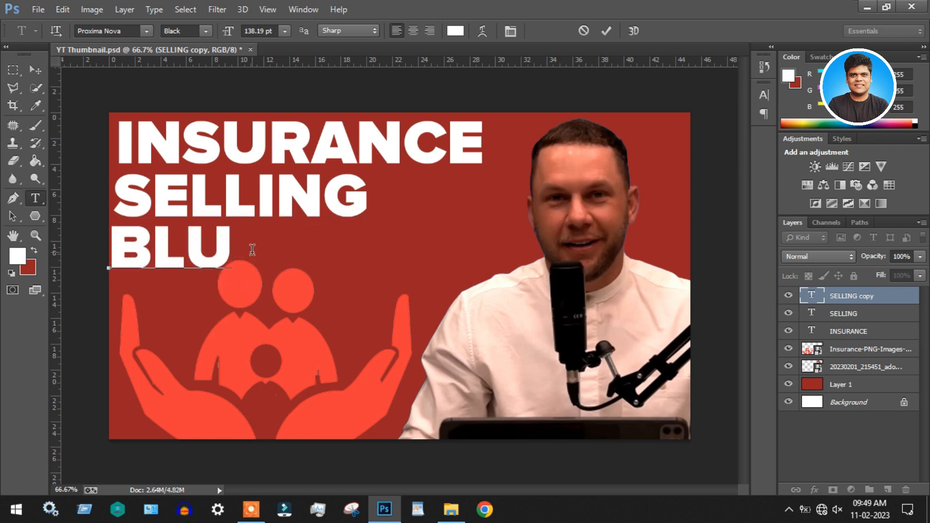
pyautogui.write('EPRINT')
pyautogui.hotkey('ctrl', 'Return')
# Step: Nudge the BLUEPRINT line up a few pixels
pyautogui.press('v')
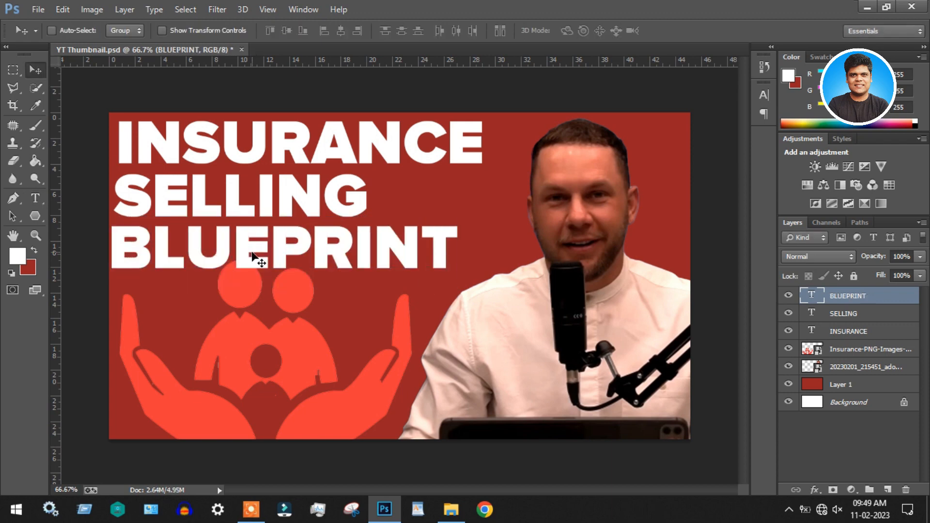
pyautogui.press('Up')
pyautogui.press('Up')
pyautogui.press('Up')
pyautogui.press('Up')
pyautogui.press('Up')
pyautogui.press('Up')
# Step: Nudge the SELLING line up to sit closer beneath INSURANCE
pyautogui.keyDown('ctrl'); pyautogui.click(335, 205); pyautogui.keyUp('ctrl')
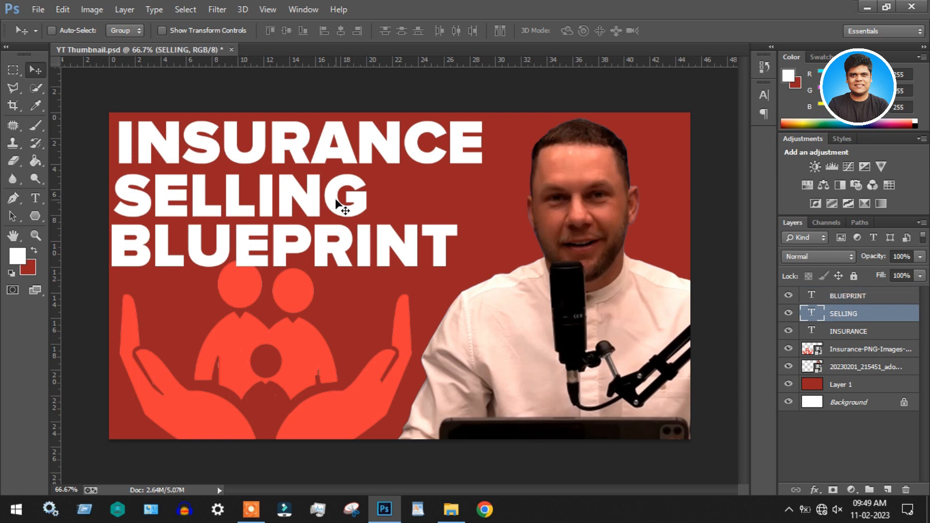
pyautogui.press('Up')
pyautogui.press('Up')
pyautogui.press('Up')
pyautogui.press('Up')
pyautogui.press('Up')
pyautogui.press('Up')
pyautogui.press('Up')
pyautogui.press('Up')
pyautogui.press('Up')
pyautogui.press('Up')
pyautogui.press('Up')
pyautogui.press('Up')
# Step: Nudge the INSURANCE line up closer to the canvas's top edge
pyautogui.keyDown('ctrl'); pyautogui.click(346, 157); pyautogui.keyUp('ctrl')
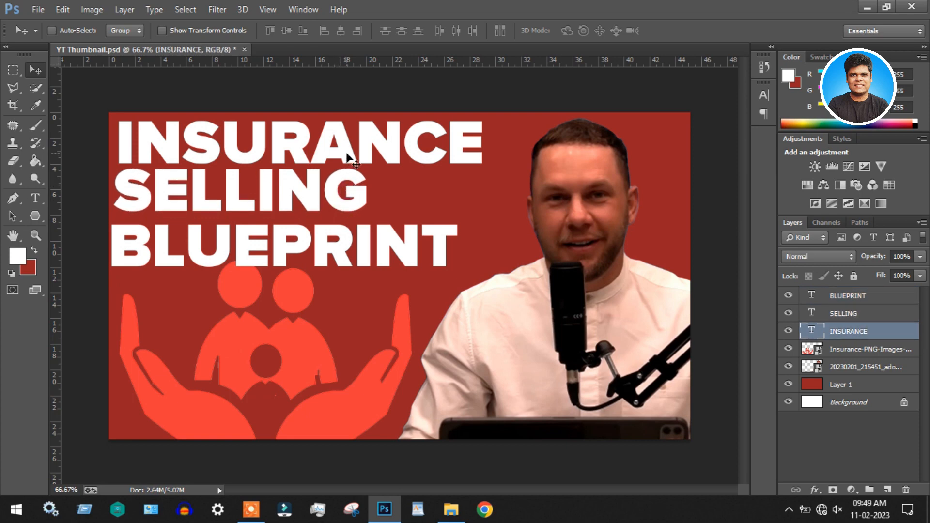
pyautogui.press('Up')
pyautogui.press('Up')
pyautogui.press('Up')
pyautogui.press('Up')
pyautogui.press('Up')
pyautogui.press('Up')
pyautogui.press('Up')
# Step: Nudge the SELLING and INSURANCE lines slightly right so their left edges align
pyautogui.keyDown('ctrl'); pyautogui.click(348, 204); pyautogui.keyUp('ctrl')
pyautogui.press('Right')
pyautogui.press('Right')
pyautogui.press('Right')
pyautogui.press('Right')
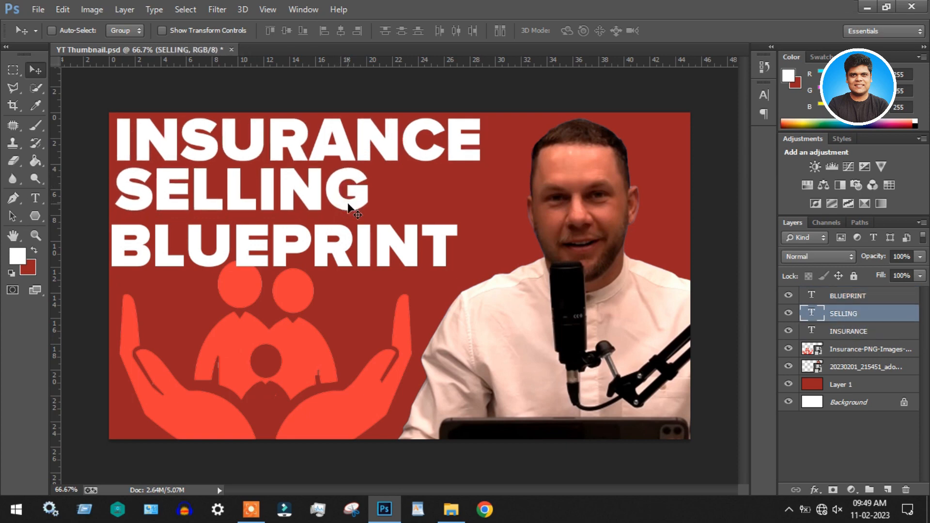
pyautogui.press('Right')
pyautogui.press('Right')
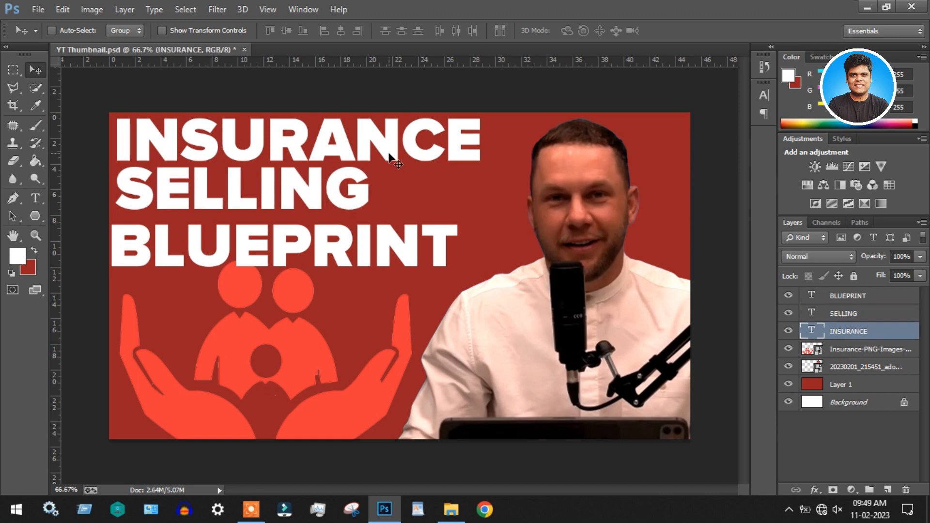
pyautogui.keyDown('ctrl'); pyautogui.click(387, 154); pyautogui.keyUp('ctrl')
pyautogui.press('Right')
pyautogui.press('Right')
pyautogui.press('Right')
# Step: Nudge the BLUEPRINT line up so its spacing matches the gap between INSURANCE and SELLING
pyautogui.keyDown('ctrl'); pyautogui.click(411, 251); pyautogui.keyUp('ctrl')
pyautogui.press('Up')
pyautogui.press('Up')
pyautogui.press('Up')
pyautogui.press('Up')
pyautogui.press('Up')
pyautogui.press('Up')
pyautogui.press('Up')
pyautogui.press('Up')
pyautogui.press('Up')
pyautogui.press('Up')
pyautogui.press('Up')
pyautogui.press('Up')
pyautogui.press('Up')
pyautogui.press('Up')
pyautogui.press('Up')
pyautogui.press('Up')
pyautogui.press('Up')
pyautogui.press('Up')
pyautogui.press('Up')
pyautogui.press('Up')
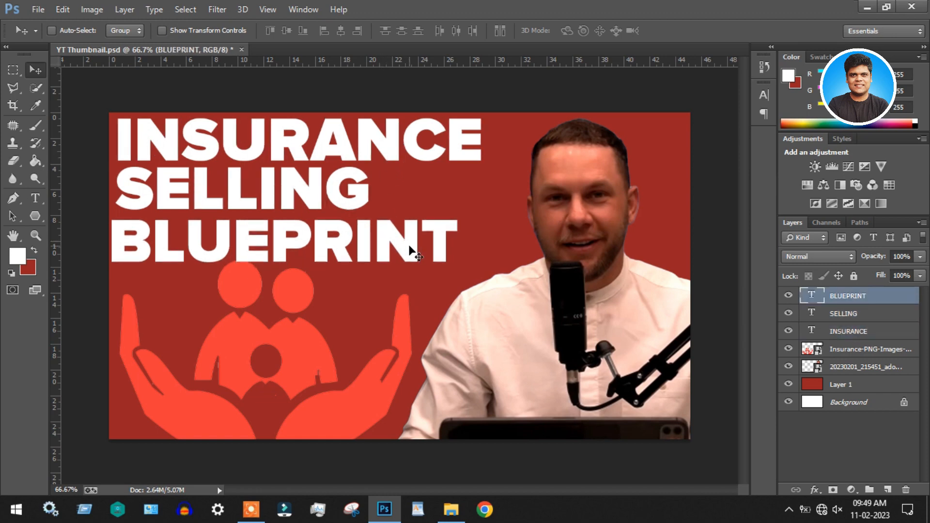
# Step: Nudge the BLUEPRINT line right to align its left edge with the lines above
pyautogui.press('Right')
pyautogui.press('Right')
pyautogui.press('Right')
pyautogui.press('Right')
pyautogui.press('Right')
pyautogui.press('Right')
pyautogui.press('Right')
pyautogui.press('Right')
pyautogui.press('Right')
pyautogui.press('Right')
pyautogui.press('Right')
pyautogui.press('Right')
pyautogui.press('Right')
pyautogui.press('Right')
pyautogui.press('Right')
pyautogui.press('Right')
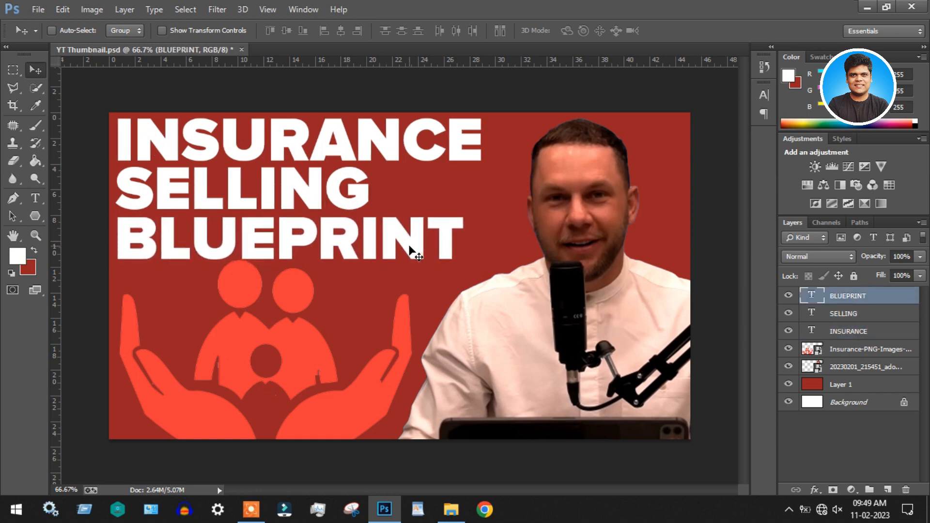
# Step: Scale the insurance graphic down to about 20.3 by 16.2 cm, keeping its lower-left corner in place
pyautogui.keyDown('ctrl'); pyautogui.click(405, 319); pyautogui.keyUp('ctrl')
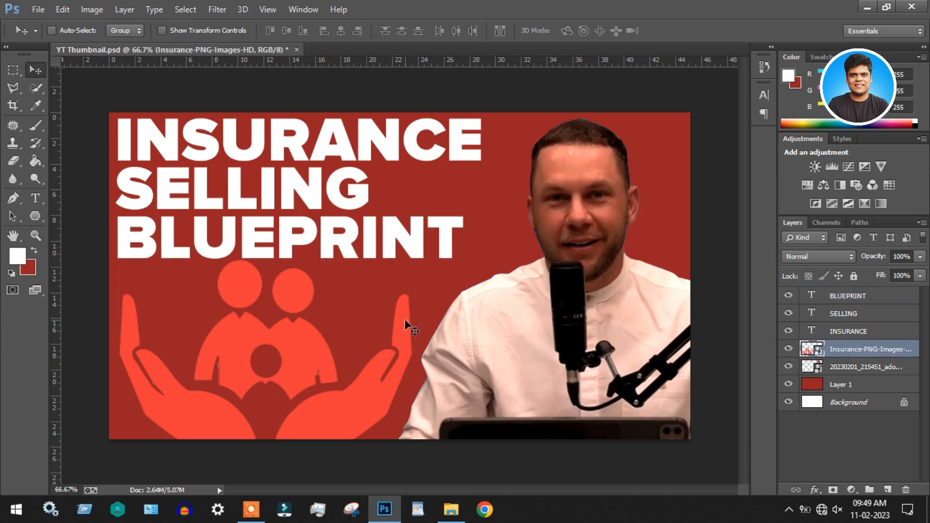
pyautogui.hotkey('ctrl', 't')
pyautogui.moveTo(408, 269); pyautogui.dragTo(388, 283)
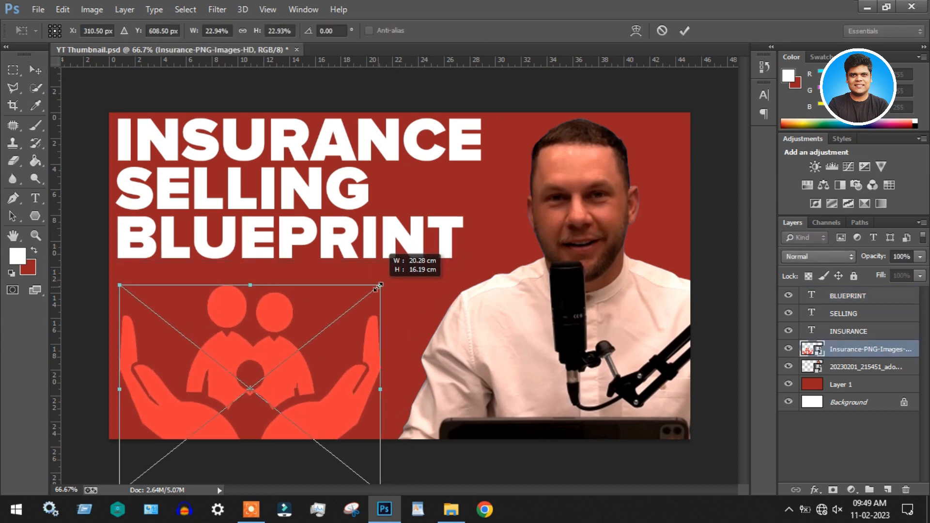
pyautogui.press('Return')
# Step: Nudge the insurance graphic right and slightly up to sit in the space between the BLUEPRINT line and the presenter
pyautogui.press('Right')
pyautogui.press('Right')
pyautogui.press('Right')
pyautogui.press('Right')
pyautogui.press('Right')
pyautogui.press('Right')
pyautogui.press('Right')
pyautogui.press('Right')
pyautogui.press('Right')
pyautogui.press('Right')
pyautogui.press('Right')
pyautogui.press('Right')
pyautogui.press('Right')
pyautogui.press('Right')
pyautogui.press('Right')
pyautogui.press('Right')
pyautogui.press('Right')
pyautogui.press('Right')
pyautogui.press('Right')
pyautogui.press('Right')
pyautogui.press('Right')
pyautogui.press('Right')
pyautogui.press('Right')
pyautogui.press('Right')
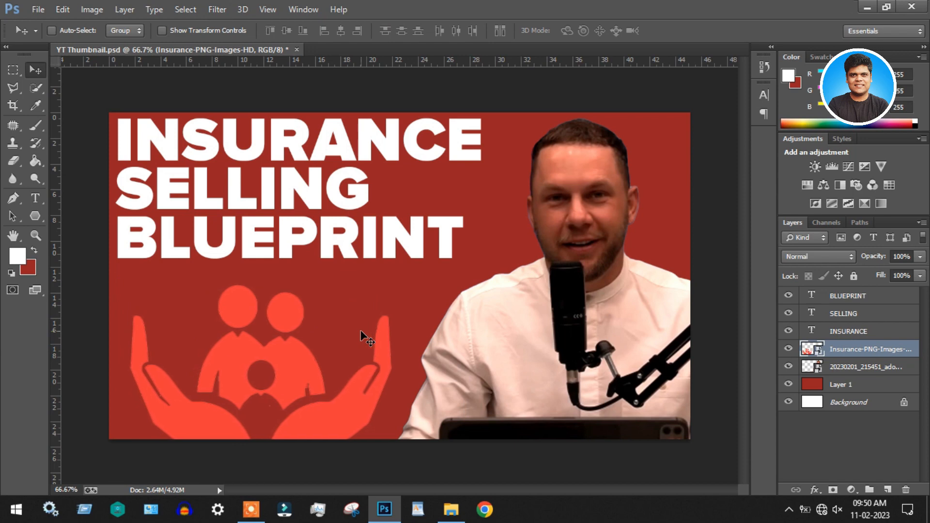
pyautogui.press('Up')
pyautogui.press('Up')
pyautogui.press('Up')
pyautogui.press('Up')
pyautogui.press('Up')
pyautogui.press('Up')
pyautogui.press('Up')
pyautogui.press('Up')
pyautogui.press('Up')
pyautogui.press('Up')
pyautogui.press('Up')
pyautogui.press('Up')
pyautogui.press('Up')
pyautogui.press('Up')
pyautogui.press('Up')
pyautogui.press('Up')
pyautogui.press('Up')
pyautogui.press('Up')
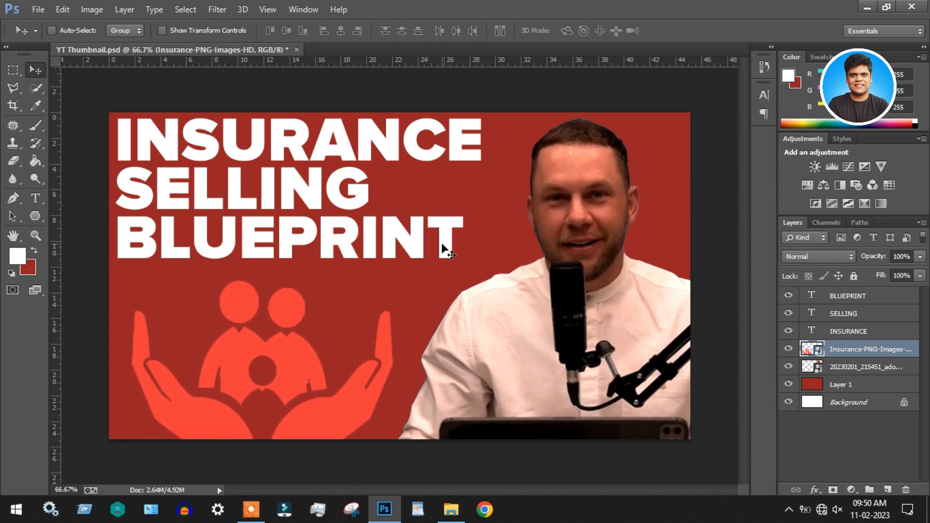
pyautogui.keyDown('ctrl'); pyautogui.keyDown('shift'); pyautogui.click(357, 193); pyautogui.keyUp('shift'); pyautogui.keyUp('ctrl')
pyautogui.keyDown('ctrl'); pyautogui.keyDown('shift'); pyautogui.click(394, 147); pyautogui.keyUp('shift'); pyautogui.keyUp('ctrl')
pyautogui.hotkey('ctrl', 'g')
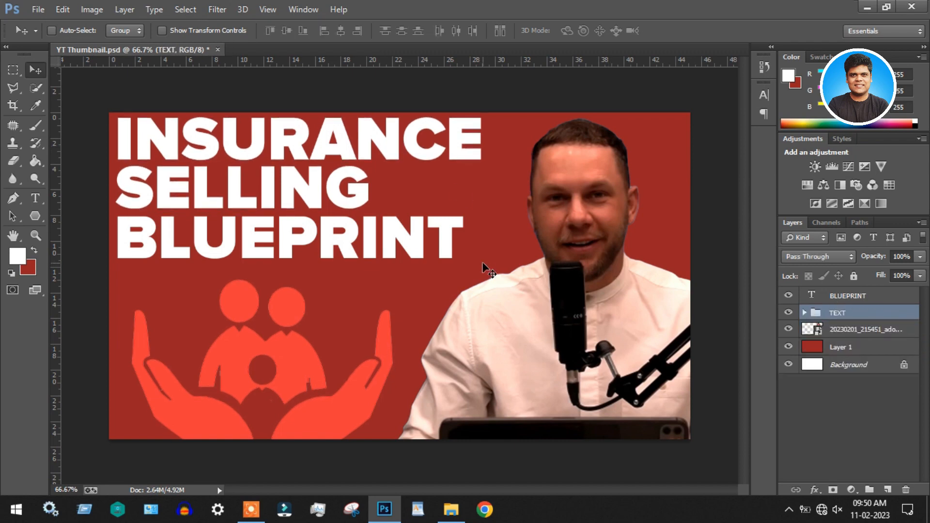
pyautogui.click(818, 334)
pyautogui.click(838, 314)
pyautogui.rightClick(841, 313)
pyautogui.click(758, 182)
# Step: Group the BLUEPRINT, SELLING and INSURANCE text layers and name the group TEXT
pyautogui.click(840, 301)
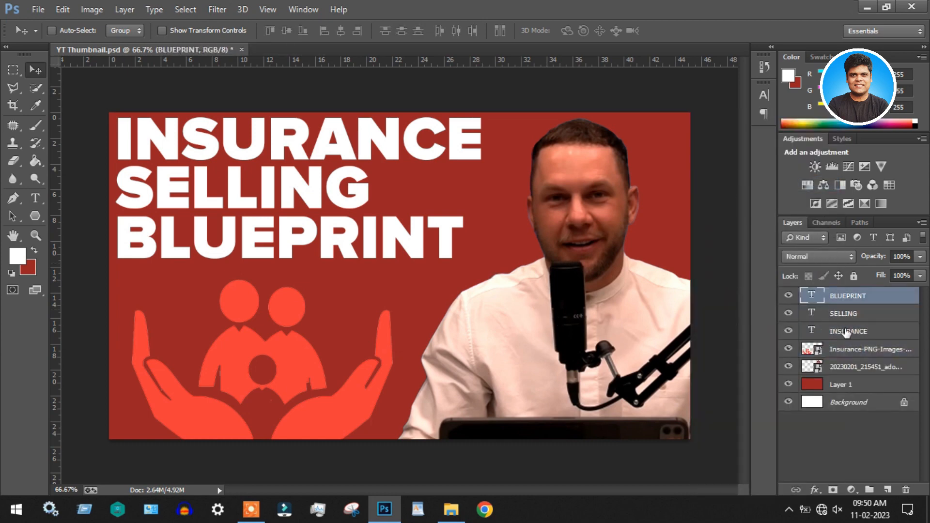
pyautogui.keyDown('shift'); pyautogui.click(845, 331); pyautogui.keyUp('shift')
pyautogui.hotkey('ctrl', 'g')
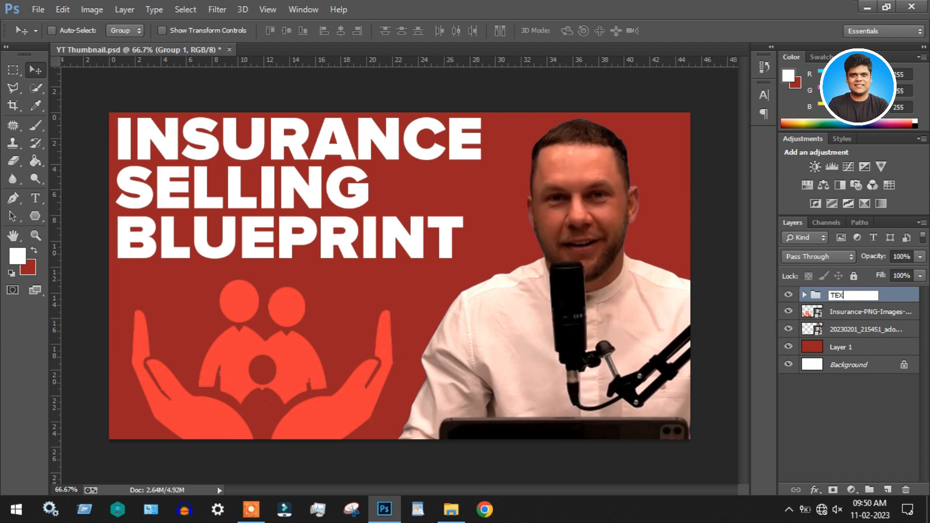
# Step: Nudge the TEXT group slightly right and down, away from the canvas's upper-left corner
pyautogui.press('Right')
pyautogui.press('Right')
pyautogui.press('Right')
pyautogui.press('Right')
pyautogui.press('Right')
pyautogui.press('Right')
pyautogui.press('Right')
pyautogui.press('Right')
pyautogui.press('Right')
pyautogui.press('Right')
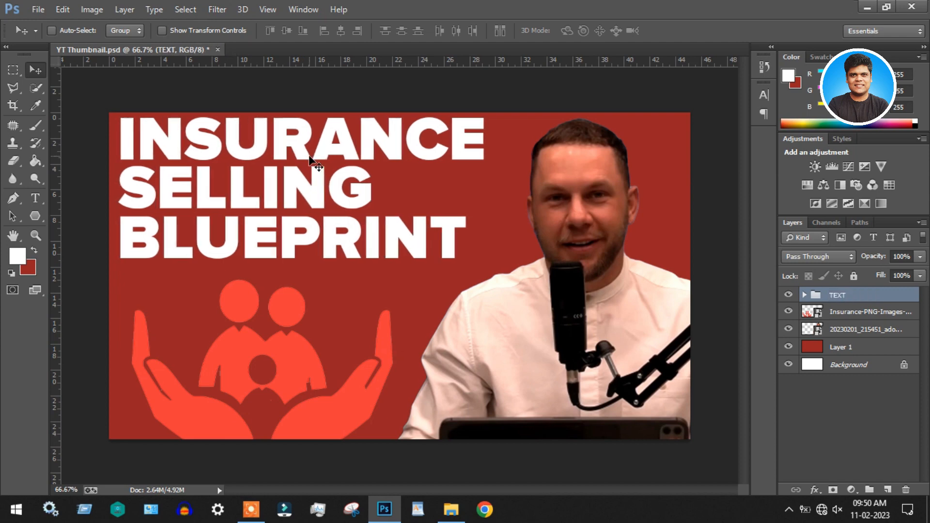
pyautogui.press('Down')
pyautogui.press('Down')
pyautogui.press('Down')
pyautogui.press('Down')
pyautogui.press('Down')
pyautogui.press('Down')
# Step: Sample the insurance graphic's bright red (ff3636) and apply it as the text colour of the SELLING line
pyautogui.press('i')
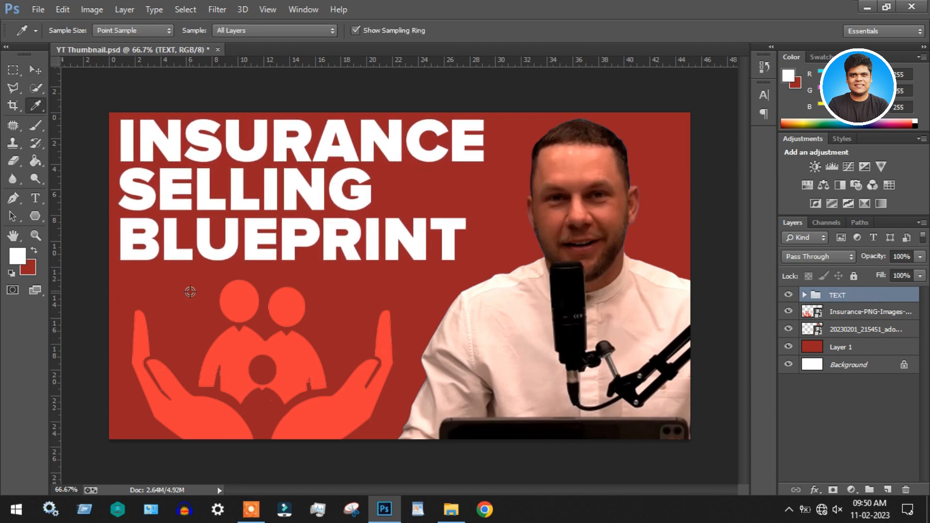
pyautogui.click(236, 304)
pyautogui.press('t')
pyautogui.doubleClick(244, 189)
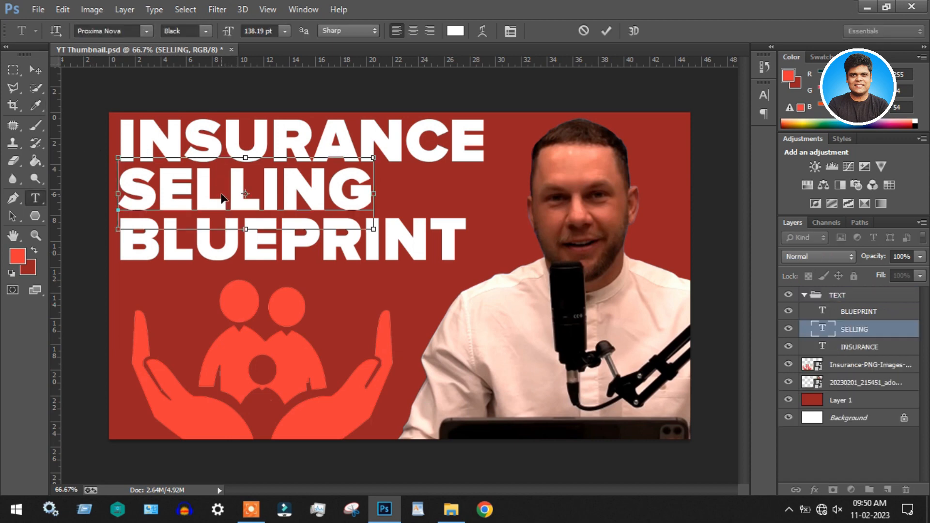
pyautogui.click(454, 31)
pyautogui.click(28, 255)
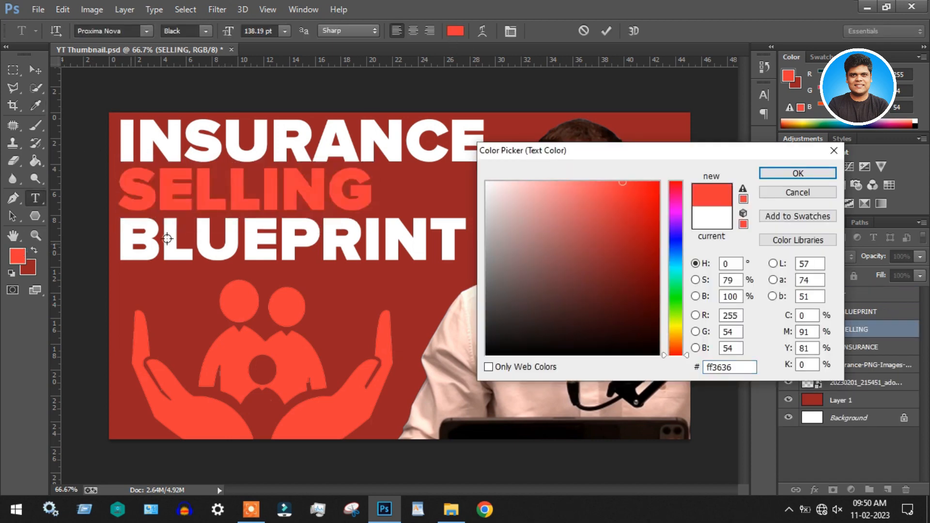
pyautogui.click(772, 175)
pyautogui.hotkey('ctrl', 'Return')
# Step: Nudge the SELLING line slightly left relative to the other headline lines
pyautogui.press('v')
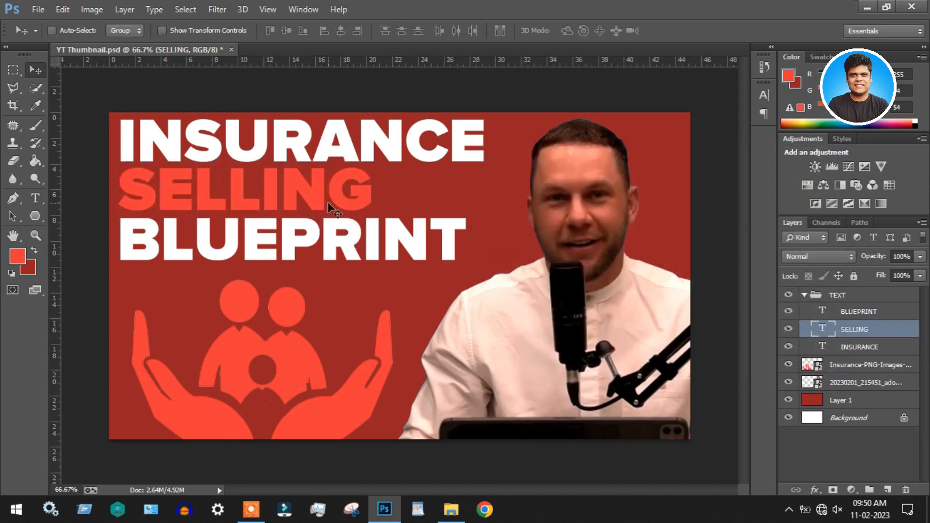
pyautogui.press('Left')
pyautogui.press('Left')
pyautogui.press('Left')
pyautogui.press('Left')
pyautogui.press('Left')
pyautogui.press('Left')
pyautogui.press('Left')
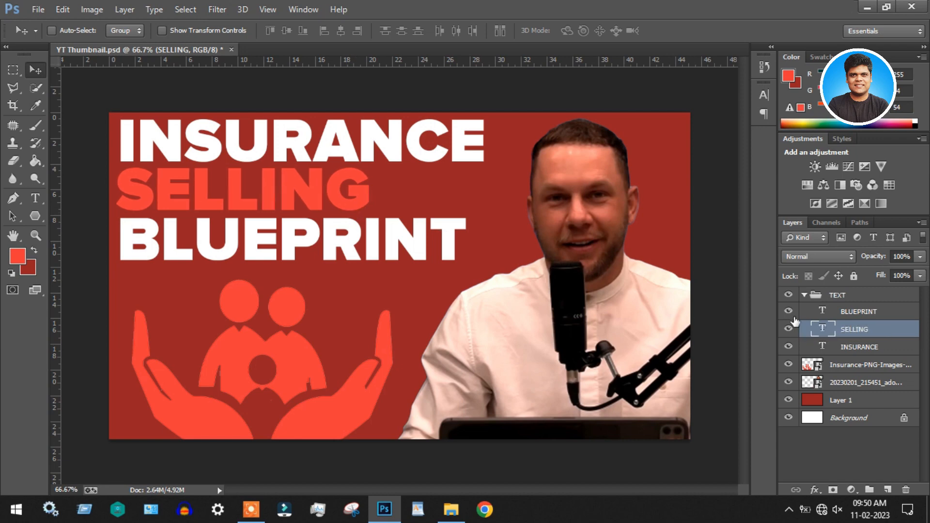
# Step: Duplicate the presenter cutout with a slight leftward offset and place the copy behind the original
pyautogui.keyDown('ctrl'); pyautogui.click(586, 248); pyautogui.keyUp('ctrl')
pyautogui.keyDown('alt'); pyautogui.moveTo(597, 298); pyautogui.dragTo(587, 297); pyautogui.keyUp('alt')
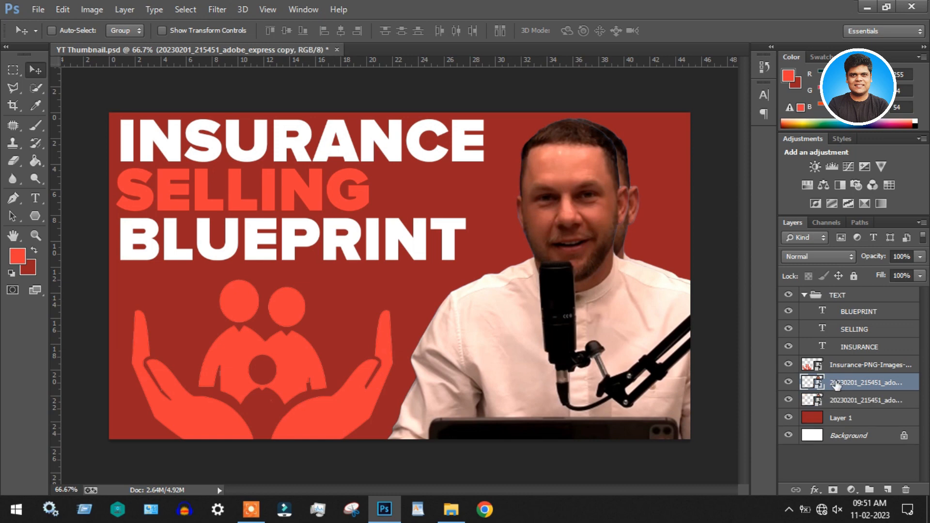
pyautogui.hotkey('ctrl', '[')
# Step: Apply a white (ffffff) Color Overlay at 100% opacity to the presenter copy
pyautogui.click(814, 488)
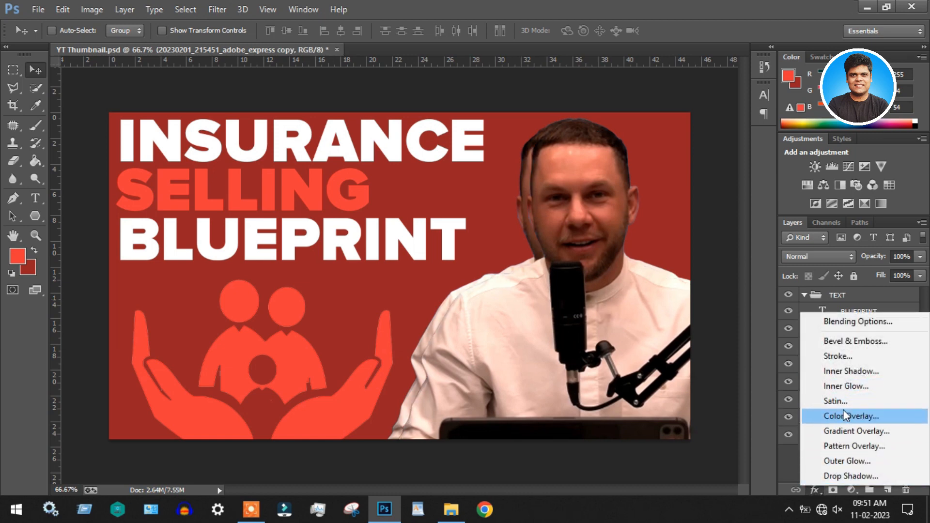
pyautogui.press('Escape')
pyautogui.press('space')
pyautogui.moveTo(795, 74); pyautogui.dragTo(289, 49)
pyautogui.click(289, 88)
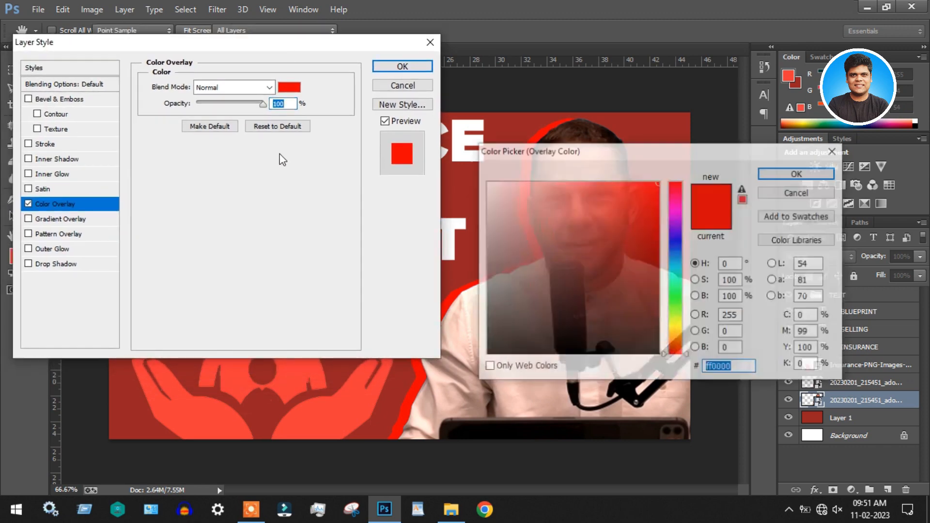
pyautogui.write('ffffff')
pyautogui.click(798, 173)
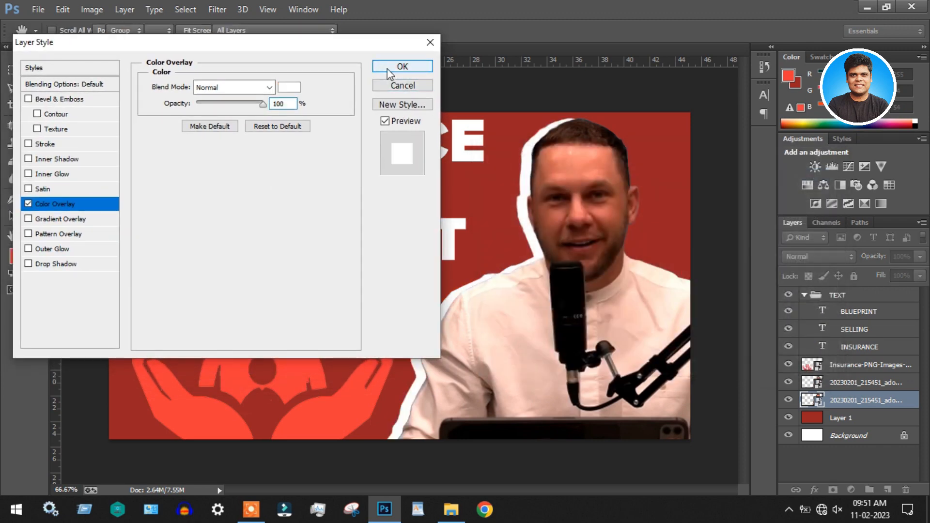
pyautogui.click(388, 68)
# Step: Nudge the white presenter copy right to form a rim along the right side of his head and shoulder, and collapse its effects list
pyautogui.press('Right')
pyautogui.press('Right')
pyautogui.press('Right')
pyautogui.press('Right')
pyautogui.press('Right')
pyautogui.press('Right')
pyautogui.press('Right')
pyautogui.press('Right')
pyautogui.press('Right')
pyautogui.press('Right')
pyautogui.press('Right')
pyautogui.press('Right')
pyautogui.press('Right')
pyautogui.press('Right')
pyautogui.press('Right')
pyautogui.press('Right')
pyautogui.press('Right')
pyautogui.press('Right')
pyautogui.press('Right')
pyautogui.press('Right')
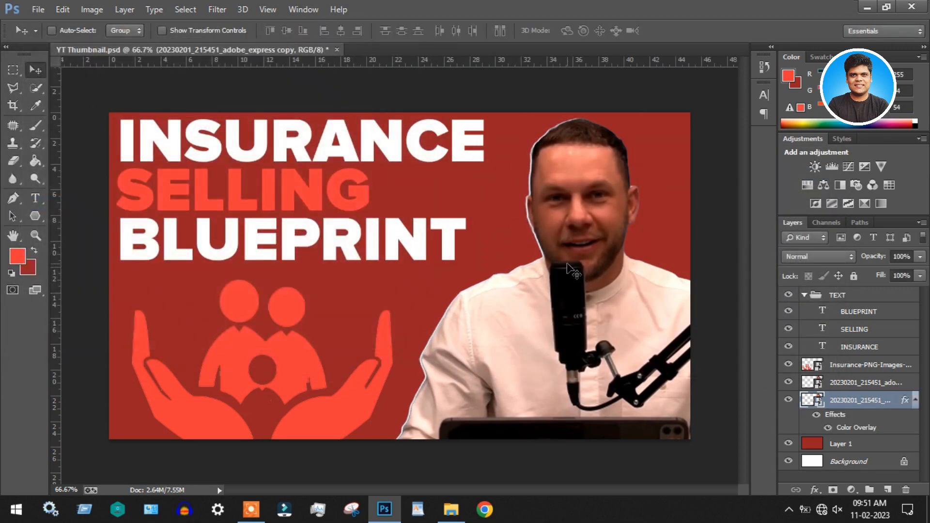
pyautogui.press('Left')
pyautogui.press('Left')
pyautogui.press('Left')
pyautogui.press('Left')
pyautogui.press('Left')
pyautogui.press('Left')
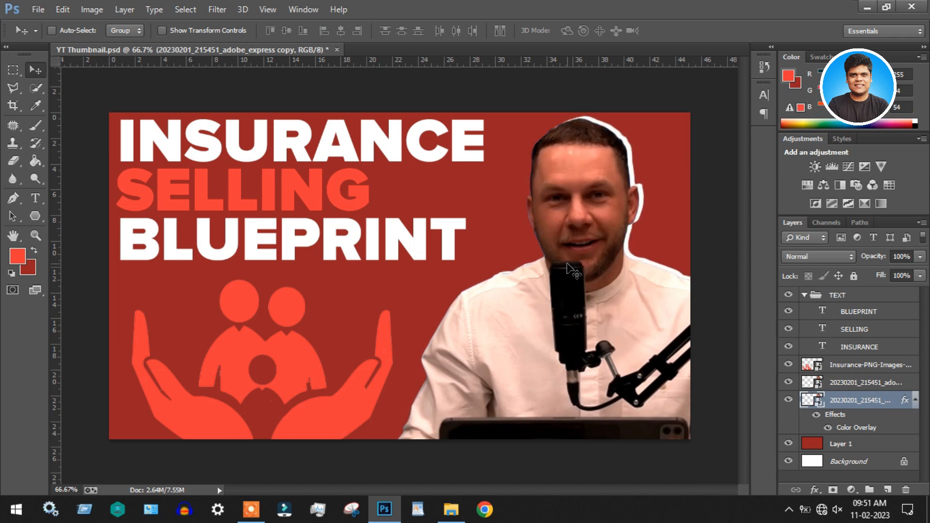
pyautogui.press('Left')
pyautogui.press('Left')
pyautogui.press('Left')
pyautogui.press('Left')
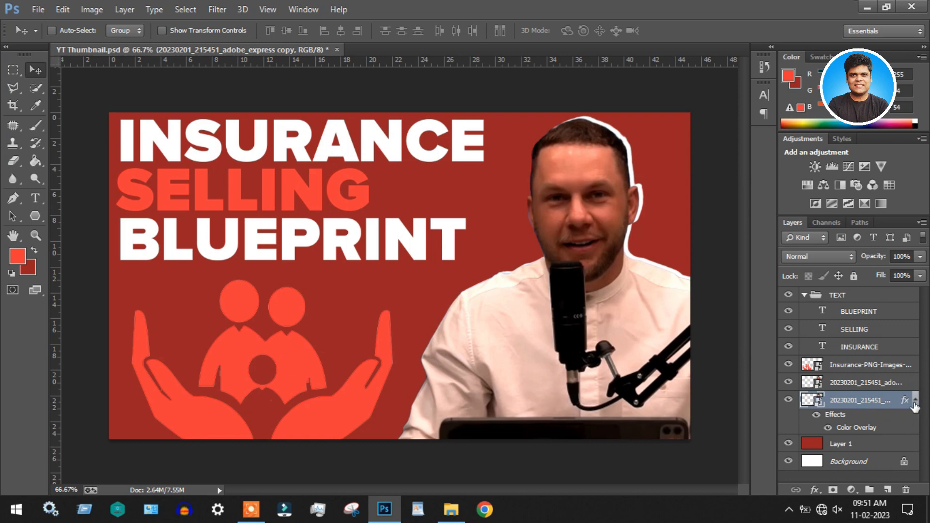
pyautogui.click(914, 401)
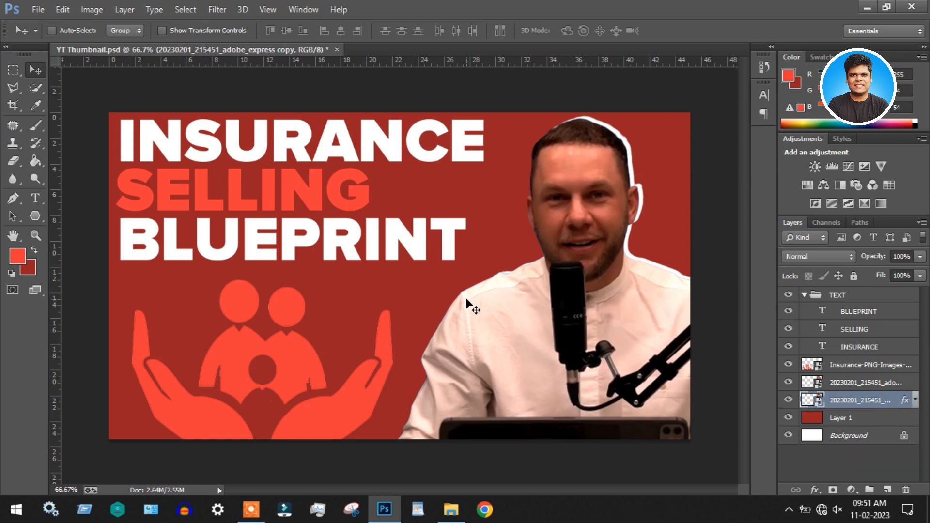
# Step: Apply the Camera Raw Filter to the original presenter cutout with Sharpening Amount 33, Luminance noise reduction 25, Clarity +23 and raised Highlights
pyautogui.keyDown('ctrl'); pyautogui.click(577, 318); pyautogui.keyUp('ctrl')
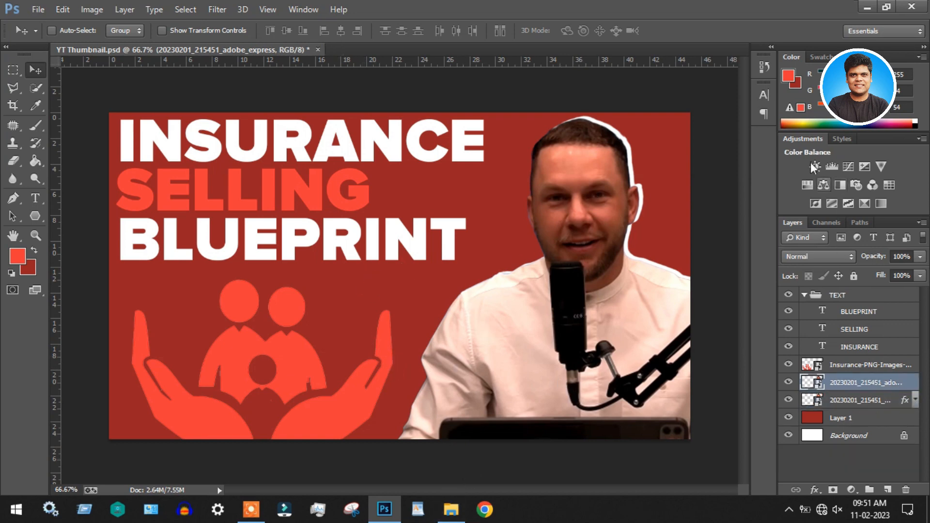
pyautogui.click(219, 10)
pyautogui.click(243, 88)
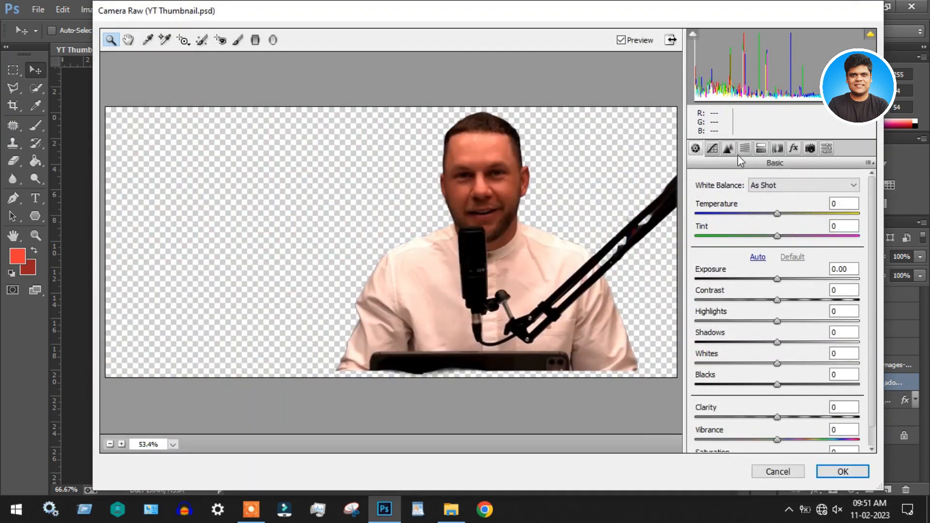
pyautogui.click(728, 148)
pyautogui.moveTo(709, 315); pyautogui.dragTo(736, 314)
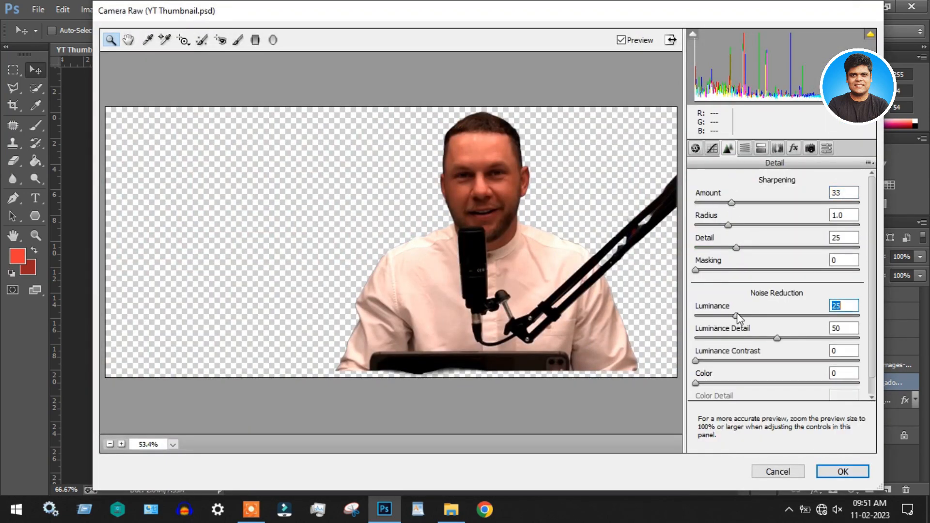
pyautogui.click(696, 148)
pyautogui.moveTo(781, 395); pyautogui.dragTo(797, 394)
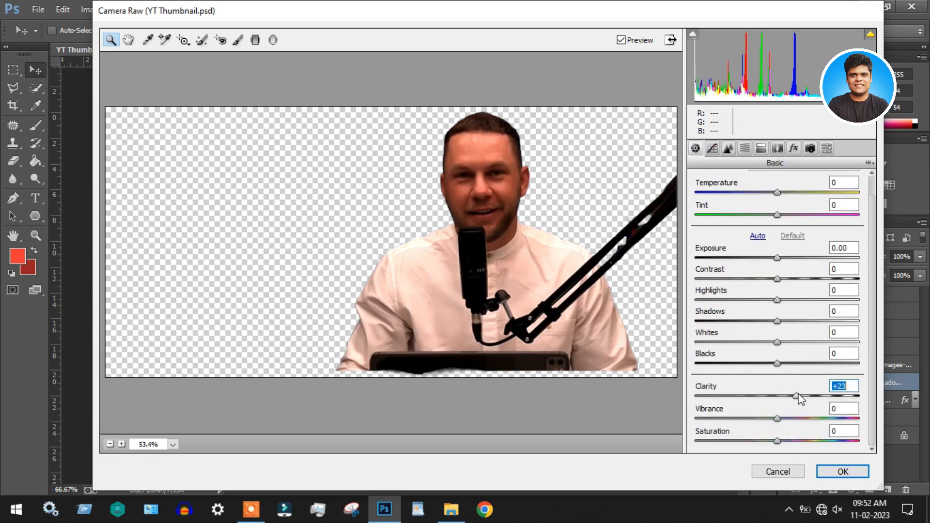
pyautogui.moveTo(777, 300); pyautogui.dragTo(790, 300)
pyautogui.click(841, 471)
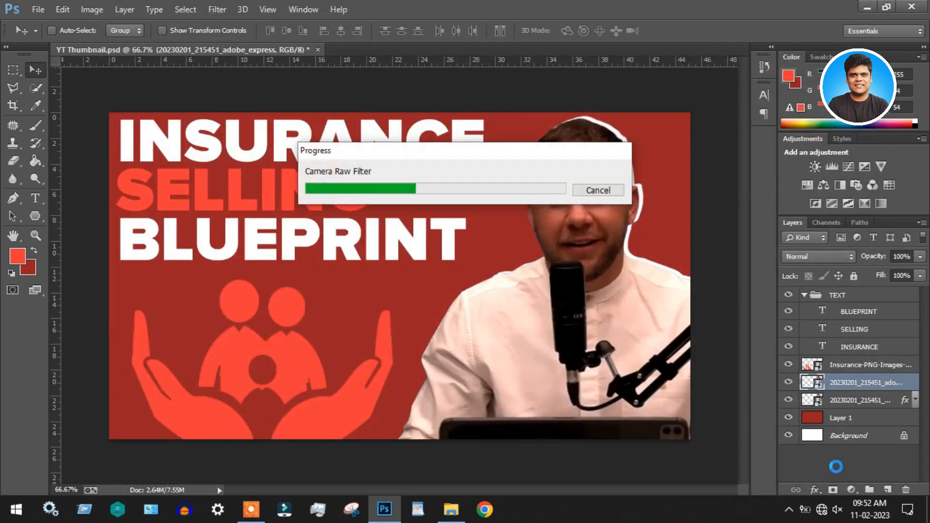
# Step: Add a Brightness/Contrast adjustment with increased brightness above the presenter cutout and clip it to that layer
pyautogui.click(815, 167)
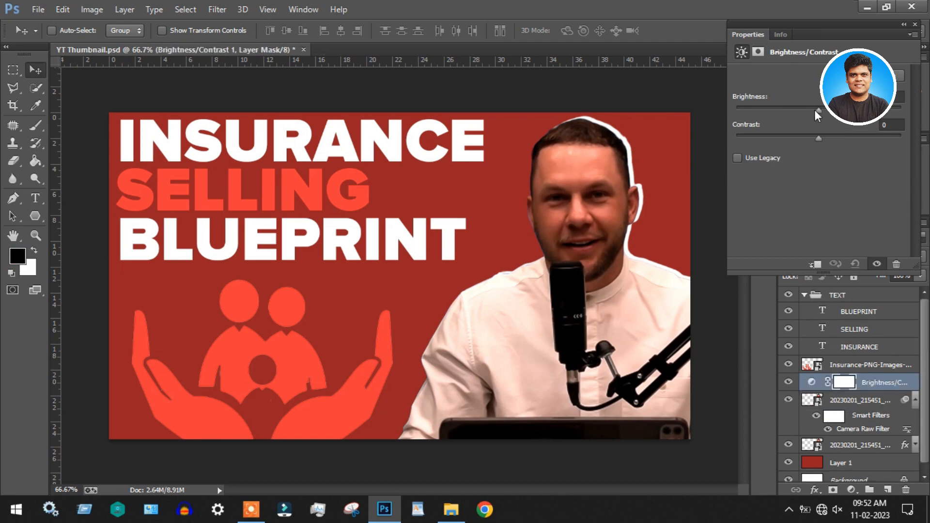
pyautogui.moveTo(819, 109); pyautogui.dragTo(853, 111)
pyautogui.click(815, 264)
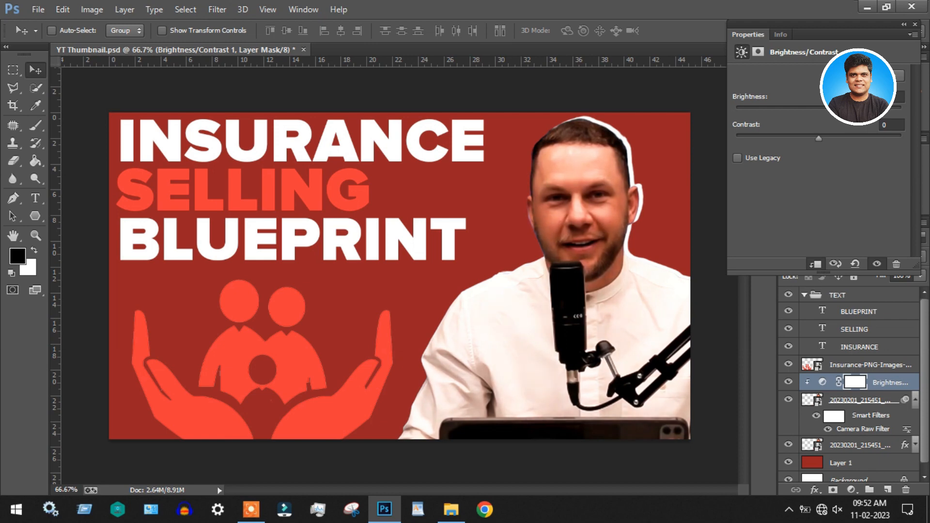
pyautogui.click(915, 24)
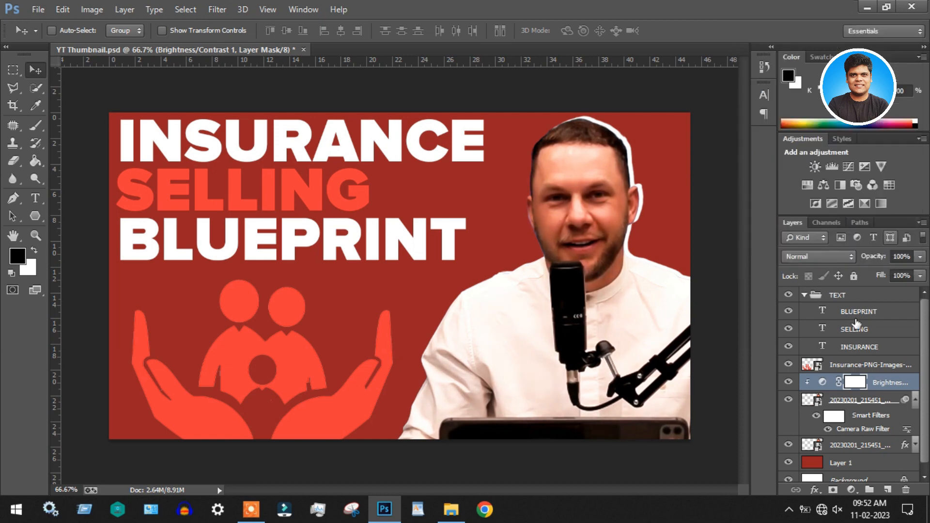
# Step: Group both presenter layers with their brightness adjustment as MAN, and collapse the TEXT group
pyautogui.click(915, 400)
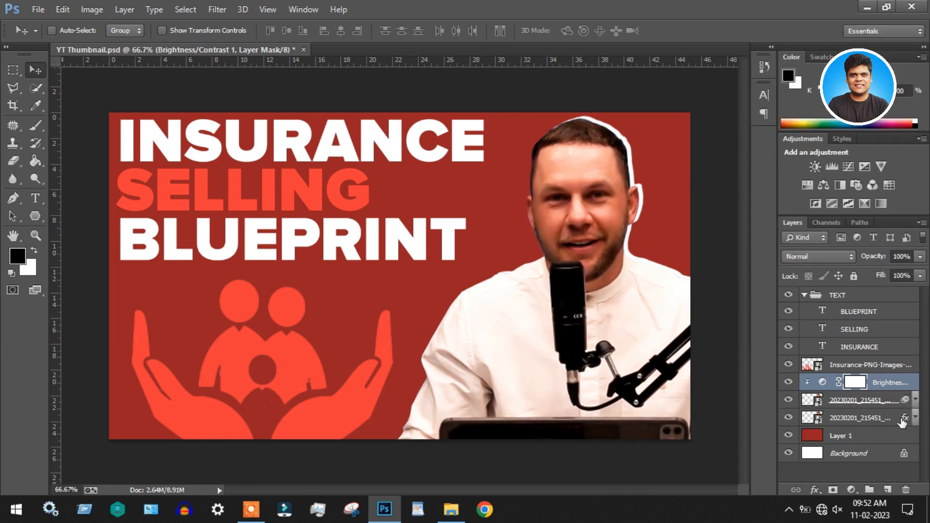
pyautogui.click(852, 419)
pyautogui.keyDown('shift'); pyautogui.click(827, 387); pyautogui.keyUp('shift')
pyautogui.hotkey('ctrl', 'g')
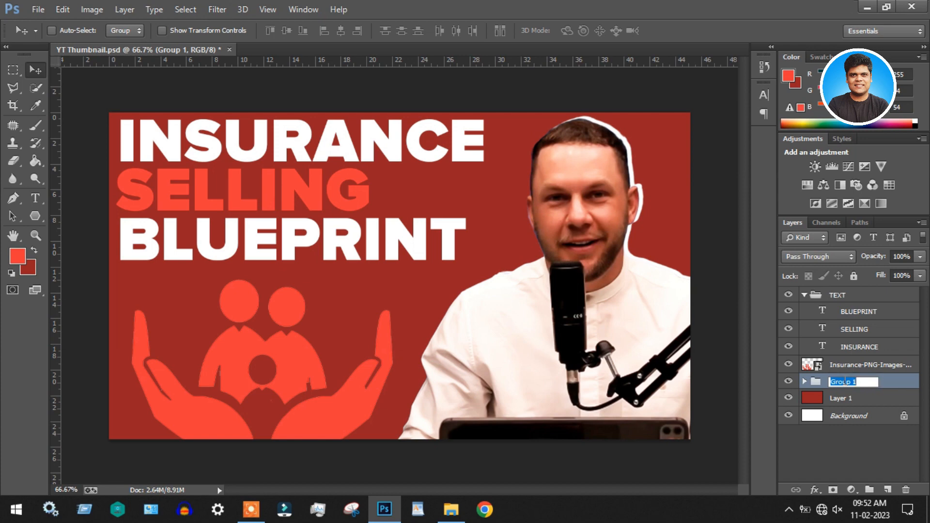
pyautogui.press('Return')
pyautogui.click(804, 295)
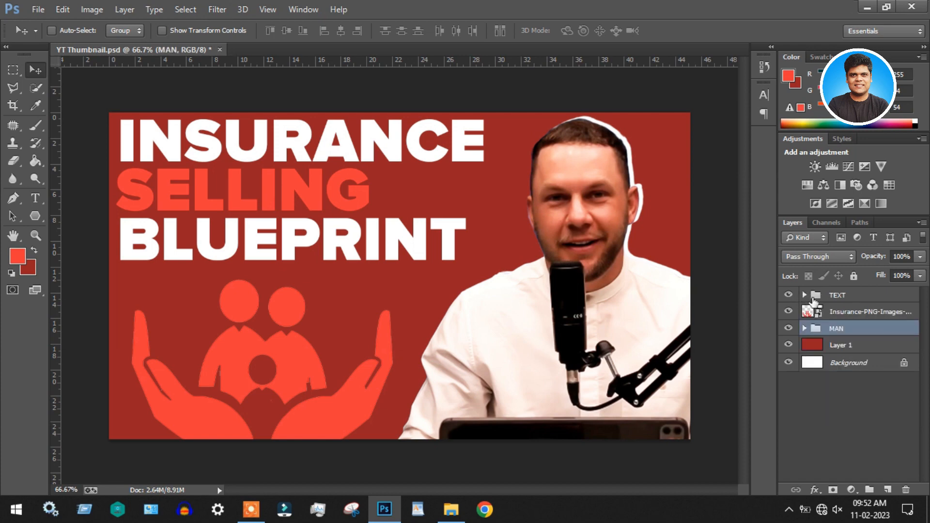
# Step: Place the us-dollar-coin-color-icon image above the TEXT group and scale it down to a small coin beside the presenter's head
pyautogui.click(863, 297)
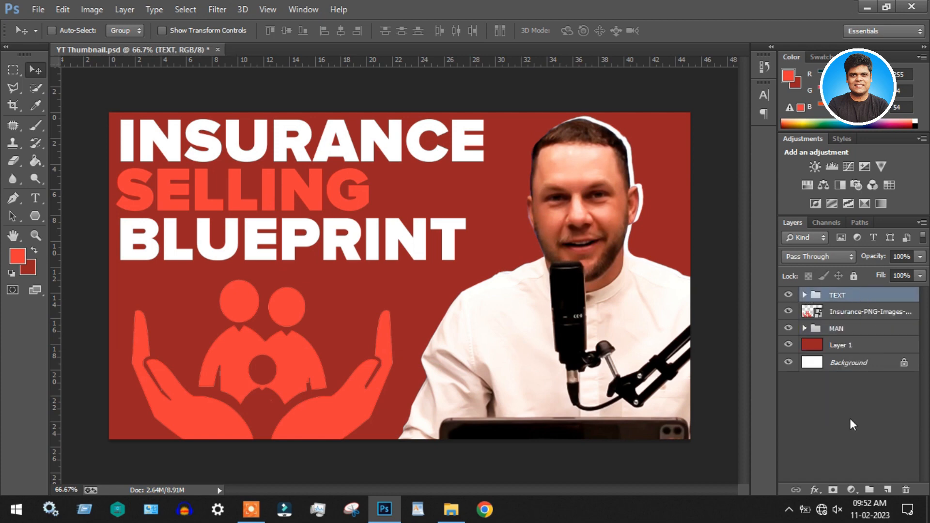
pyautogui.click(451, 509)
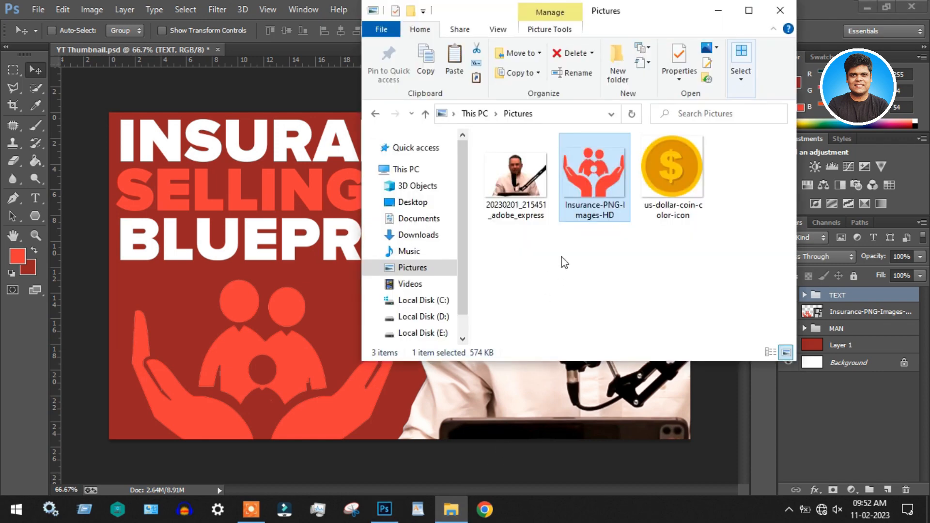
pyautogui.moveTo(669, 225); pyautogui.dragTo(290, 280)
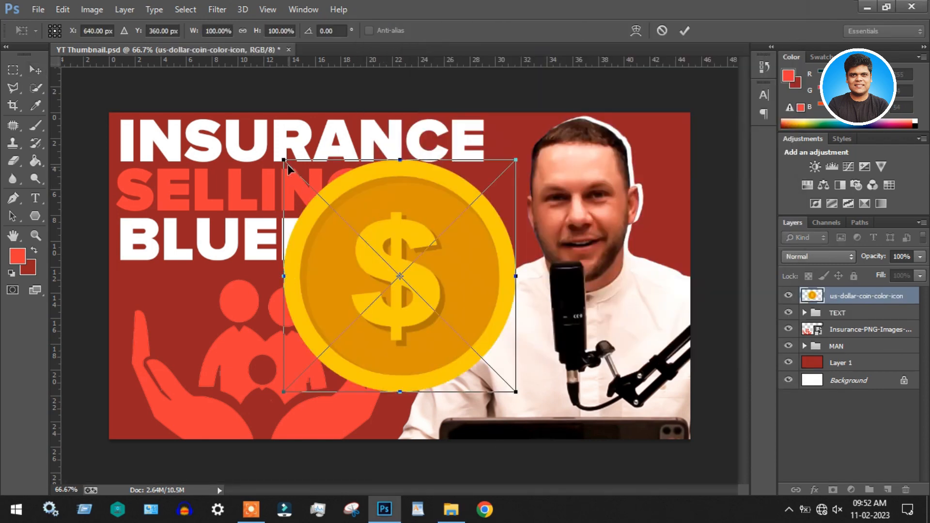
pyautogui.moveTo(282, 158); pyautogui.dragTo(666, 171)
pyautogui.press('Return')
pyautogui.hotkey('ctrl', 't')
pyautogui.press('Return')
# Step: Duplicate the coin around the headline, presenter and insurance graphic, and group all six coins as COIN
pyautogui.moveTo(666, 170); pyautogui.dragTo(322, 323)
pyautogui.moveTo(347, 316); pyautogui.dragTo(177, 310)
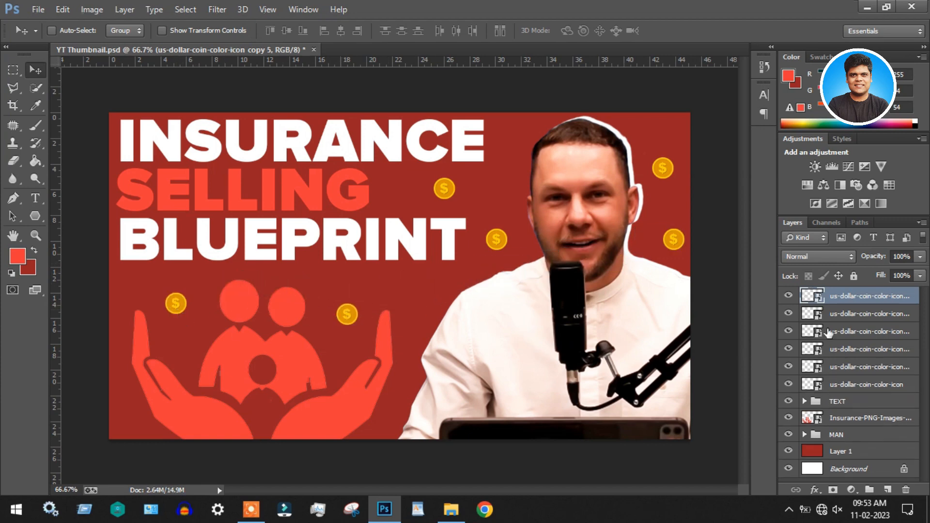
pyautogui.keyDown('shift'); pyautogui.click(866, 385); pyautogui.keyUp('shift')
pyautogui.hotkey('ctrl', 'g')
pyautogui.doubleClick(837, 295)
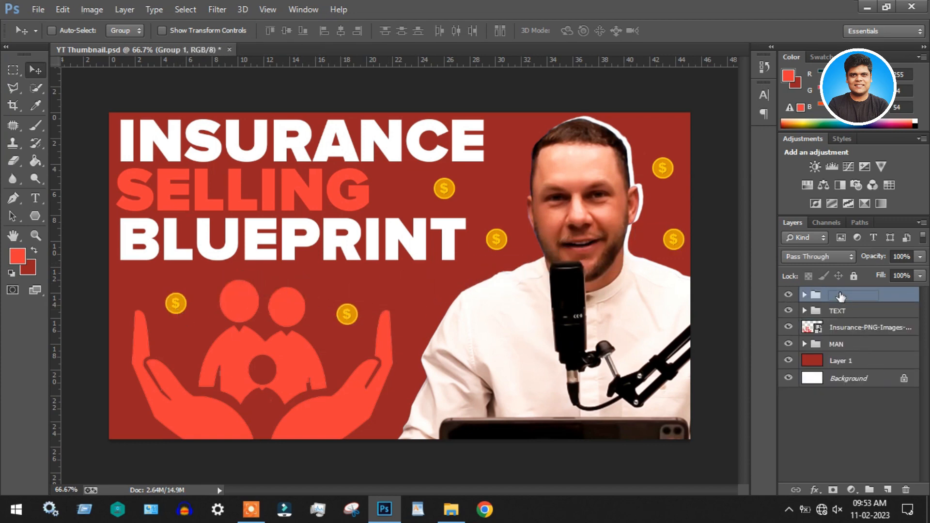
pyautogui.write('COIN')
pyautogui.press('Return')
pyautogui.click(847, 166)
pyautogui.click(865, 140)
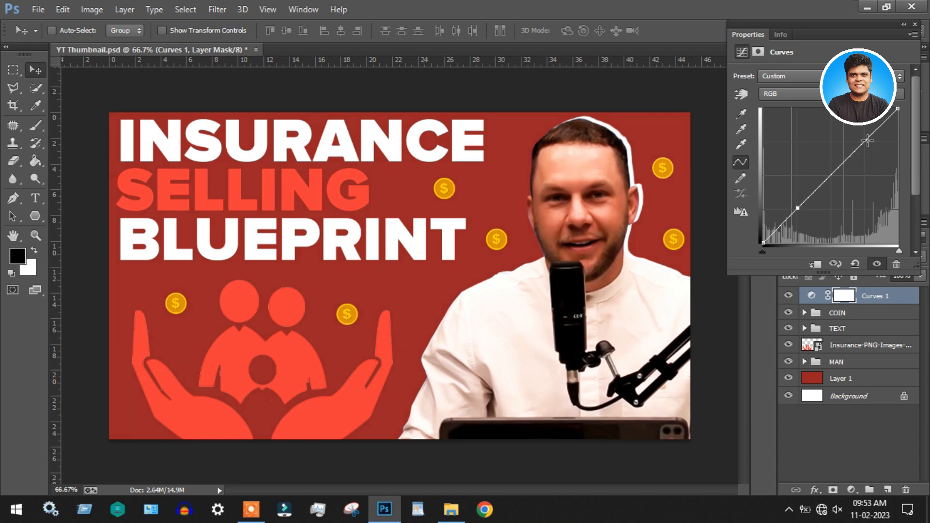
pyautogui.moveTo(800, 205); pyautogui.dragTo(801, 209)
pyautogui.moveTo(855, 155); pyautogui.dragTo(857, 138)
pyautogui.click(915, 27)
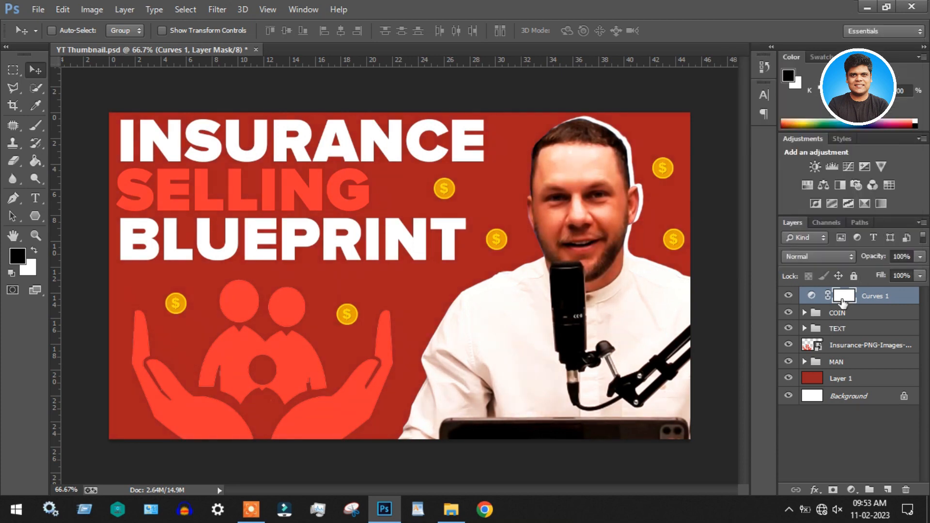
pyautogui.press('Delete')
# Step: Scale the insurance hands graphic up to 24.13% so it fills more of the area below the headline
pyautogui.keyDown('ctrl'); pyautogui.click(332, 418); pyautogui.keyUp('ctrl')
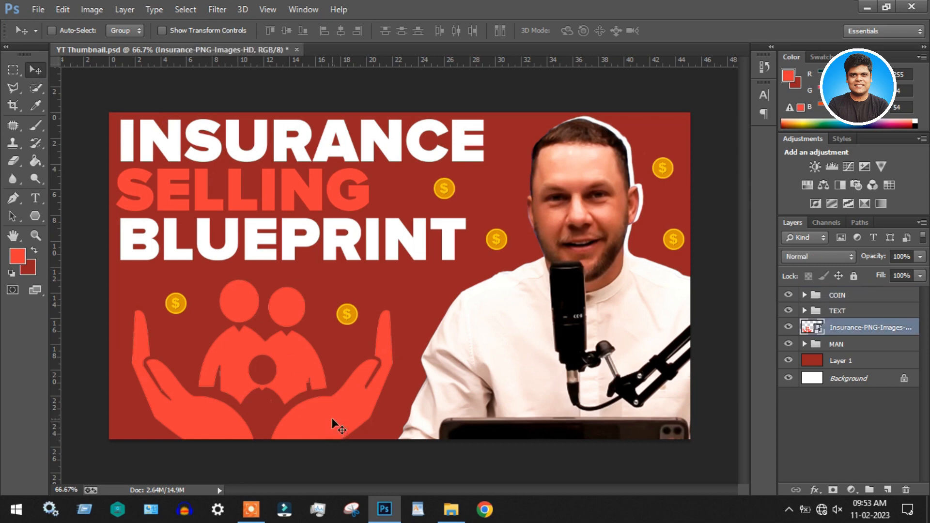
pyautogui.hotkey('ctrl', 't')
pyautogui.moveTo(396, 278); pyautogui.dragTo(411, 270)
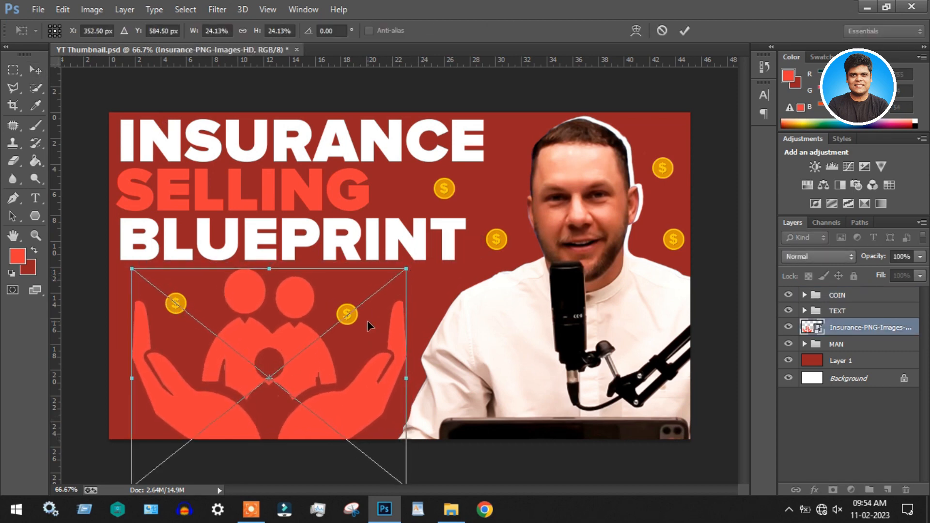
pyautogui.press('Return')
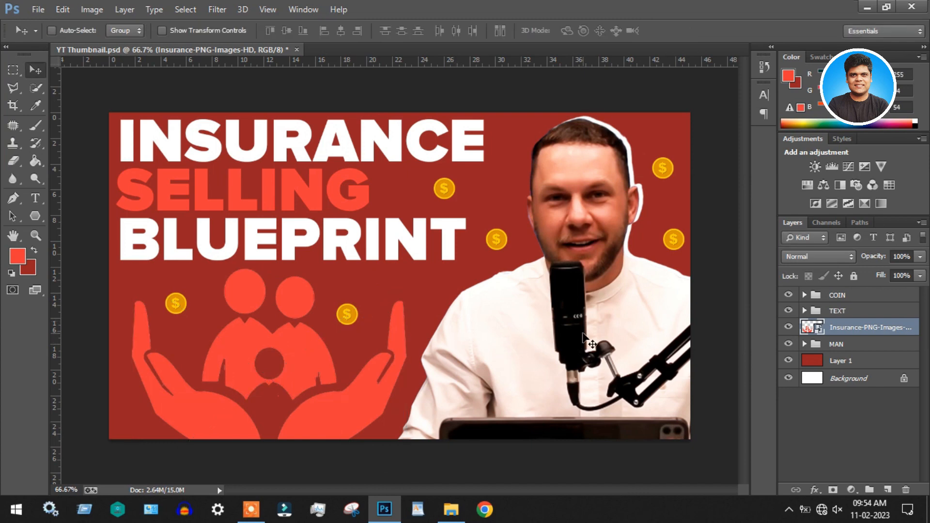
# Step: Add a Curves adjustment with raised highlights in the MAN group, clipped to the original presenter cutout, and collapse the group
pyautogui.keyDown('ctrl'); pyautogui.click(598, 237); pyautogui.keyUp('ctrl')
pyautogui.click(805, 344)
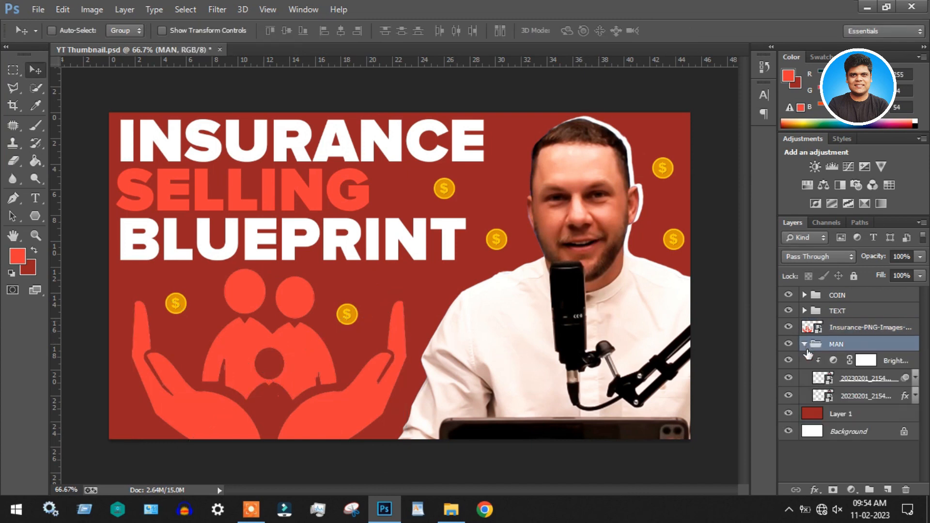
pyautogui.click(831, 361)
pyautogui.click(847, 167)
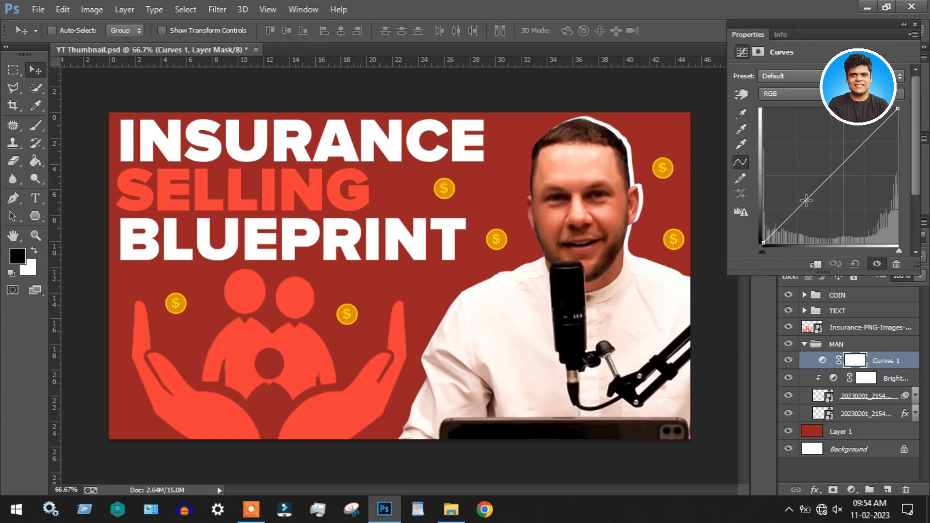
pyautogui.click(796, 208)
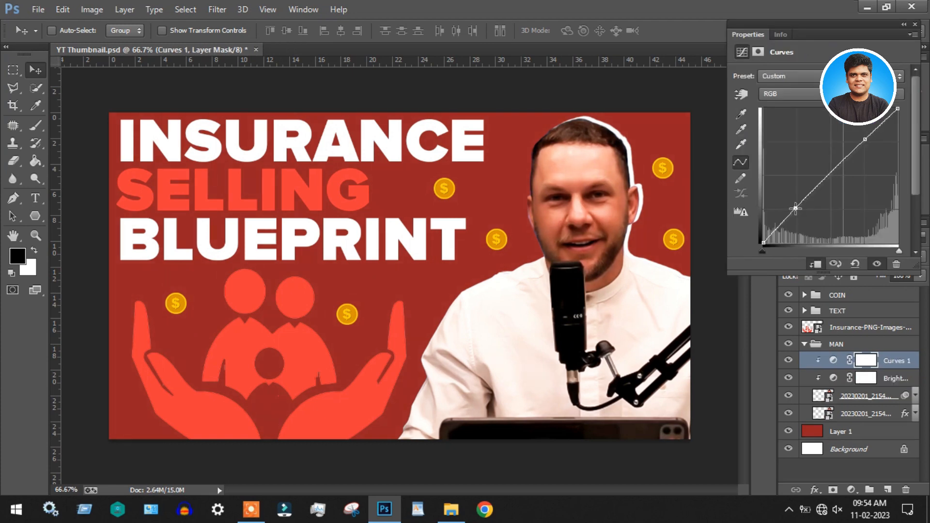
pyautogui.moveTo(865, 140); pyautogui.dragTo(858, 137)
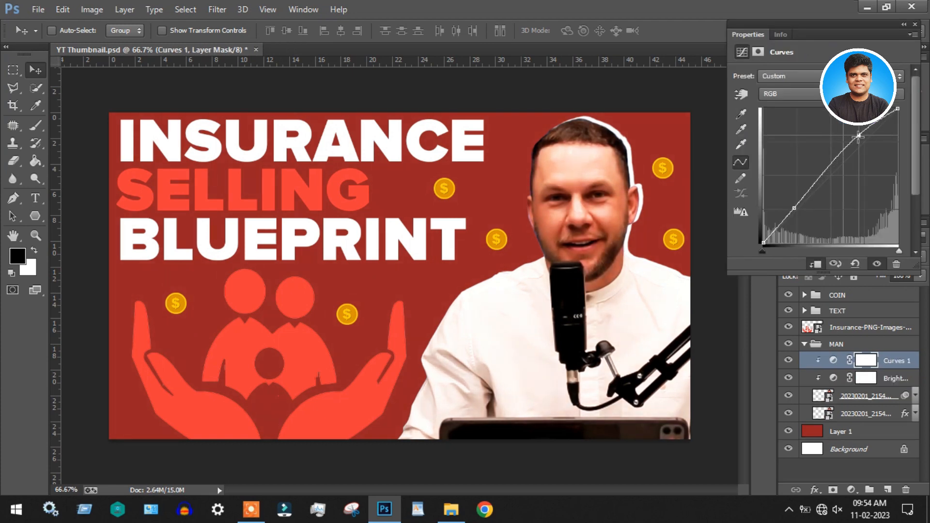
pyautogui.click(915, 24)
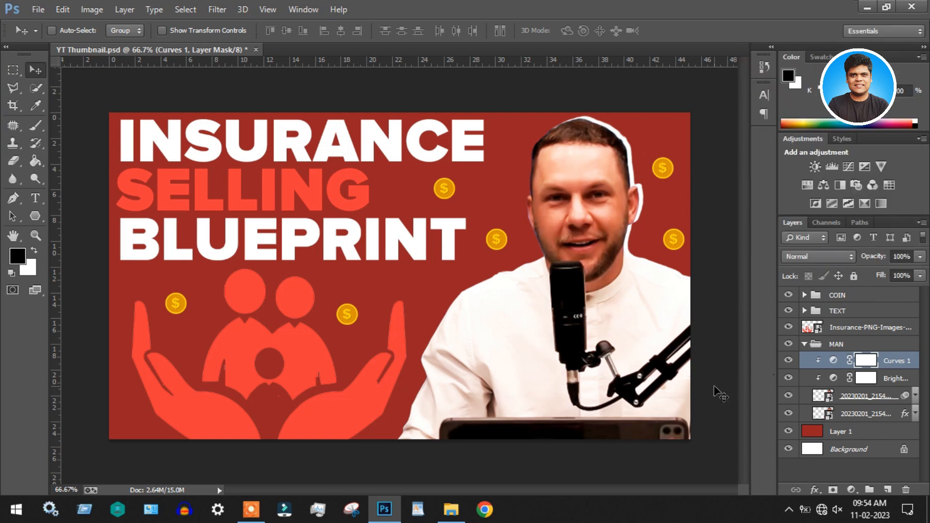
pyautogui.click(804, 343)
pyautogui.click(889, 343)
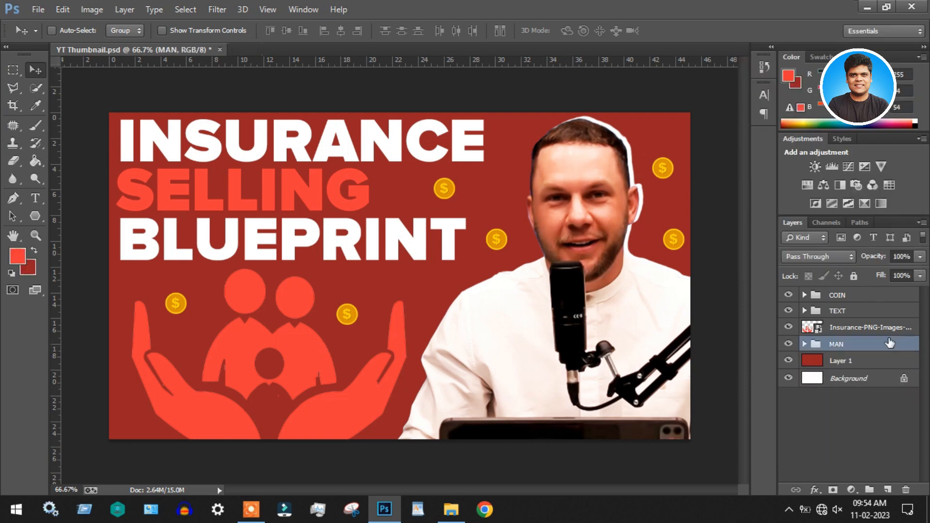
# Step: Draw a three-sided polygon about 234 × 208 px above the COIN group and fill it with white (ffffff)
pyautogui.click(869, 297)
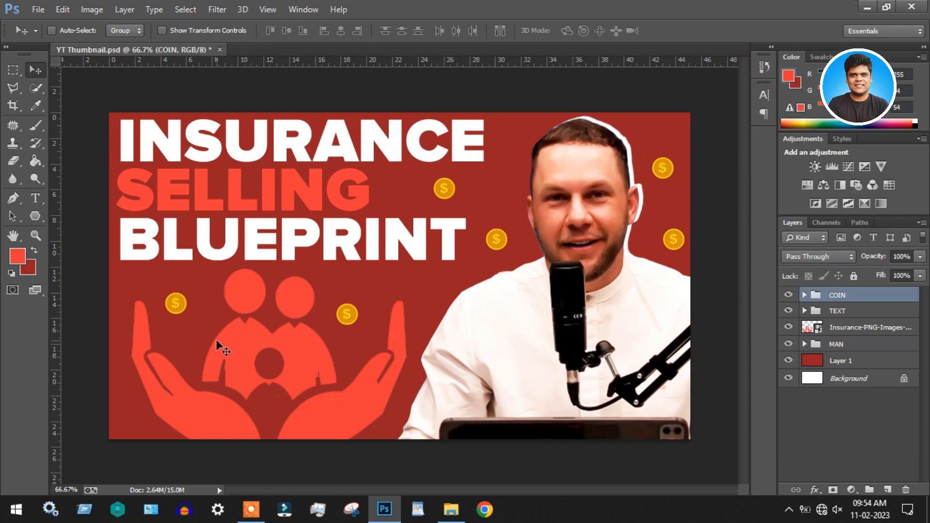
pyautogui.click(35, 219)
pyautogui.moveTo(287, 247); pyautogui.dragTo(338, 273)
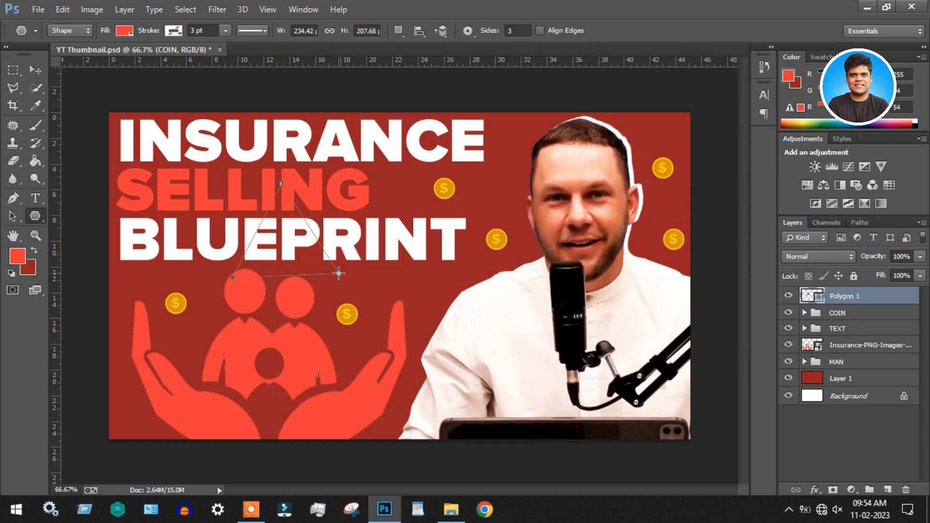
pyautogui.click(35, 69)
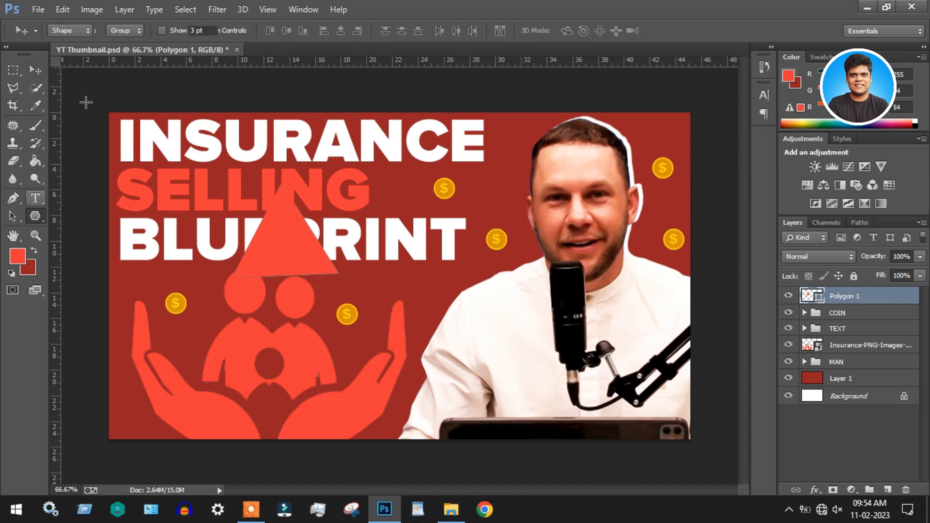
pyautogui.click(124, 30)
pyautogui.click(189, 57)
pyautogui.click(228, 141)
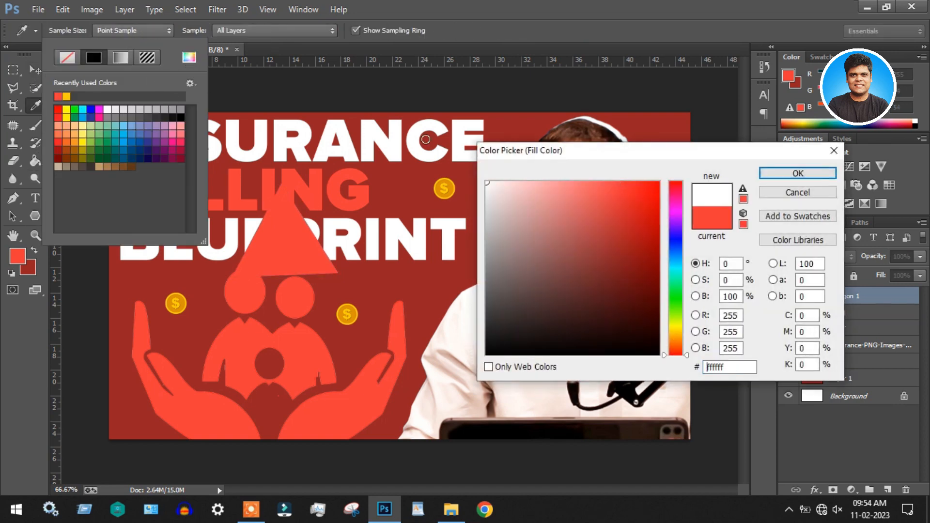
pyautogui.click(795, 174)
# Step: Move the white triangle to the thumbnail's top-right corner so that it is partly cut off by the canvas edge
pyautogui.click(34, 67)
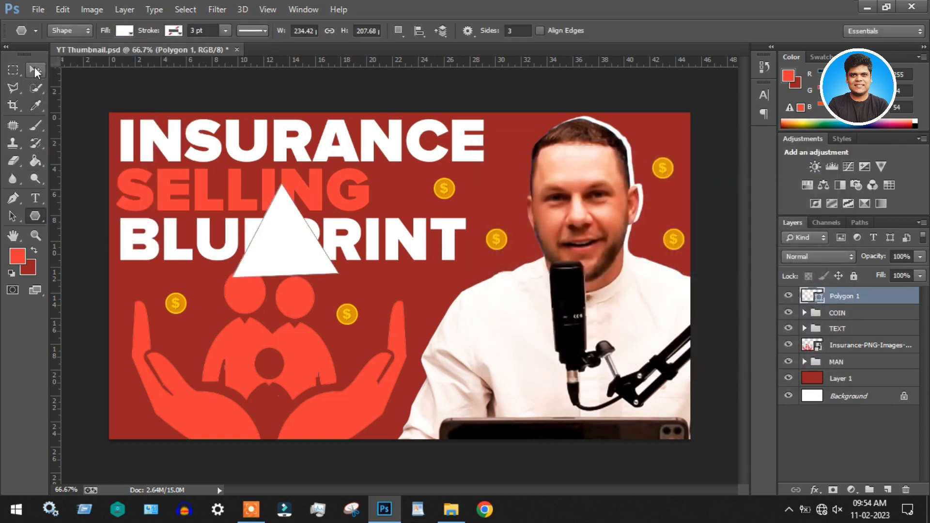
pyautogui.click(34, 67)
pyautogui.moveTo(280, 246); pyautogui.dragTo(707, 108)
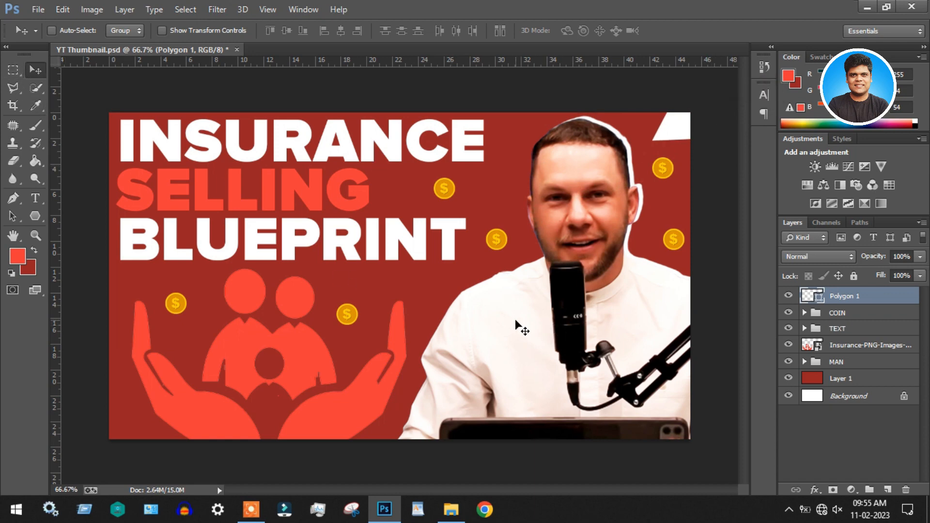
# Step: Add a new layer above the white triangle and set the foreground colour to 000000
pyautogui.click(888, 490)
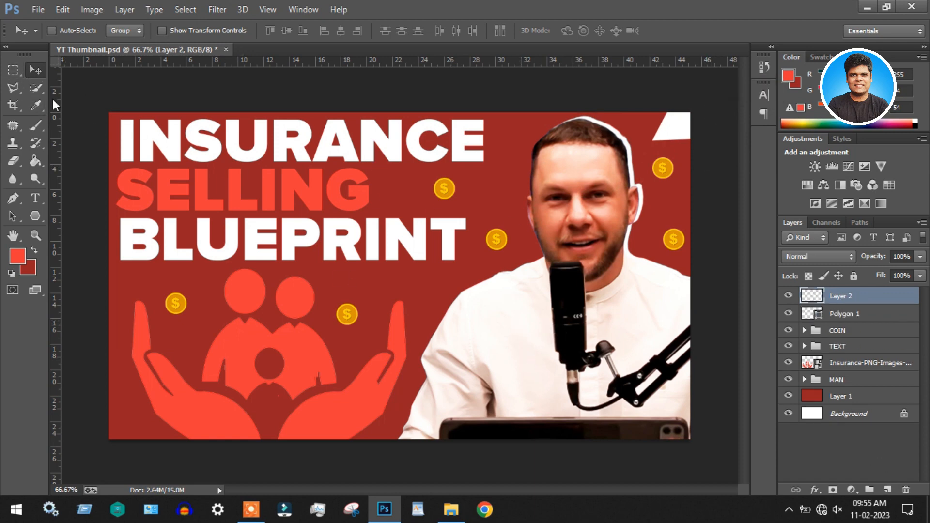
pyautogui.click(23, 260)
pyautogui.write('000000')
pyautogui.press('Return')
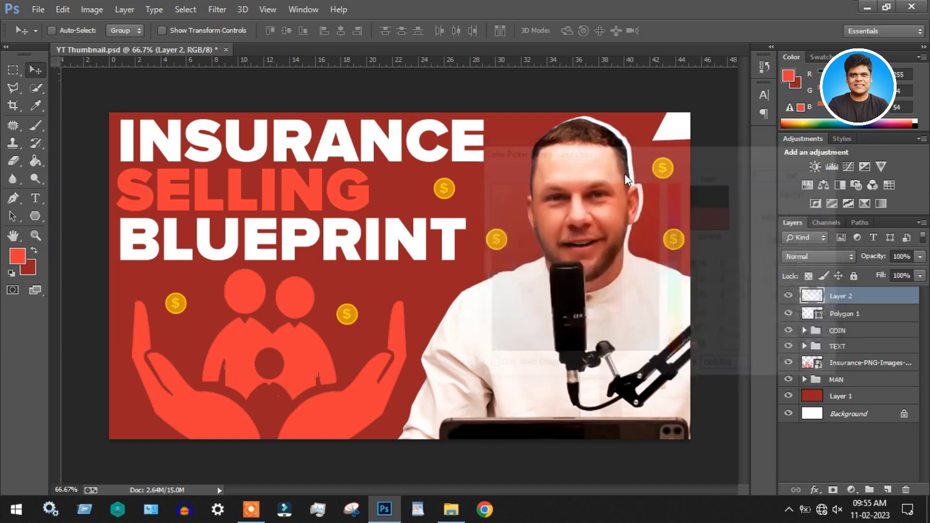
# Step: Apply a short black-to-transparent linear gradient upward from the thumbnail's bottom edge on the new layer, redoing the first attempt
pyautogui.click(35, 158)
pyautogui.rightClick(35, 157)
pyautogui.click(96, 159)
pyautogui.moveTo(364, 466); pyautogui.dragTo(366, 386)
pyautogui.hotkey('ctrl', 'z')
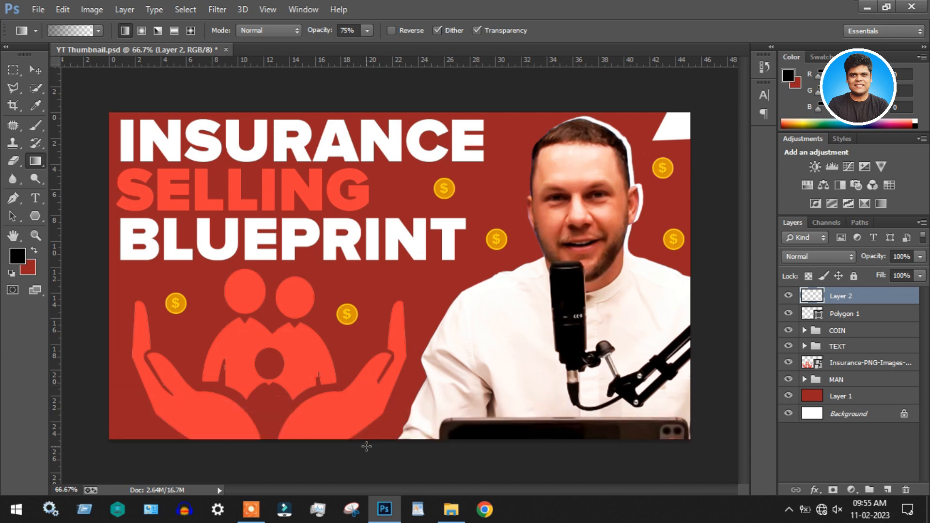
pyautogui.moveTo(372, 393); pyautogui.dragTo(371, 393)
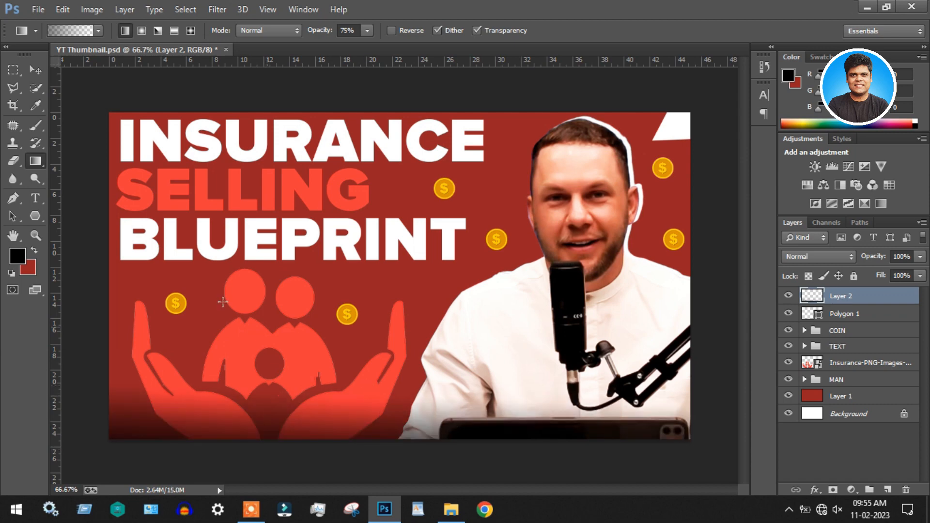
pyautogui.press('v')
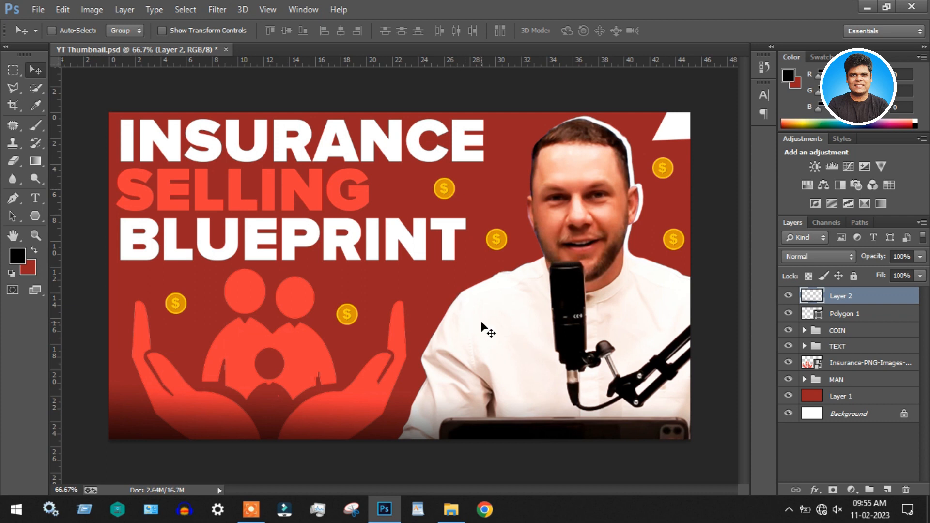